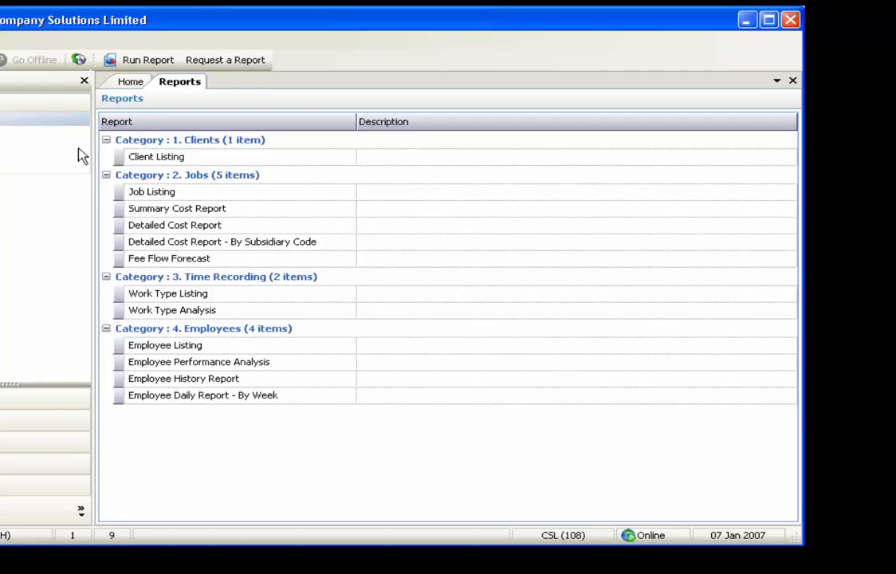
# Run the Client Listing report with the From Code and To Code left blank
pyautogui.click(147, 159)
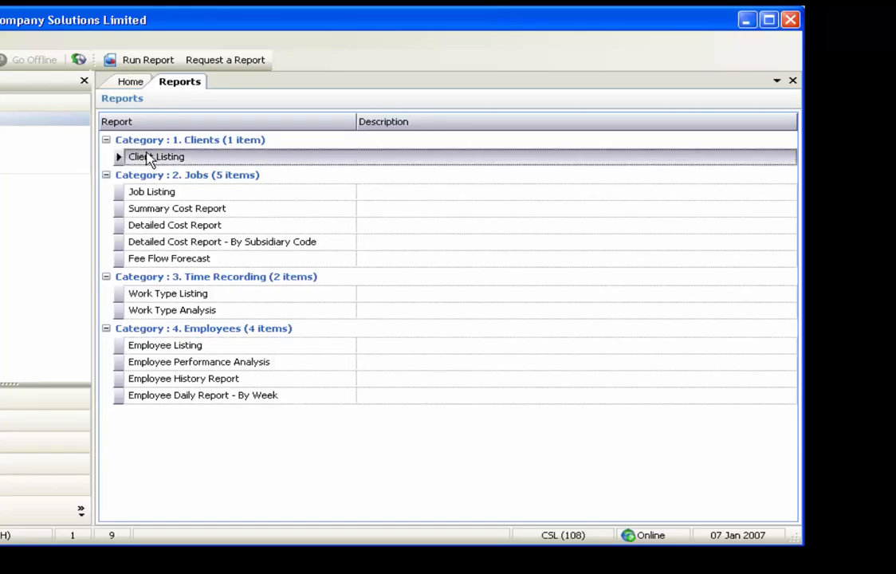
pyautogui.click(151, 64)
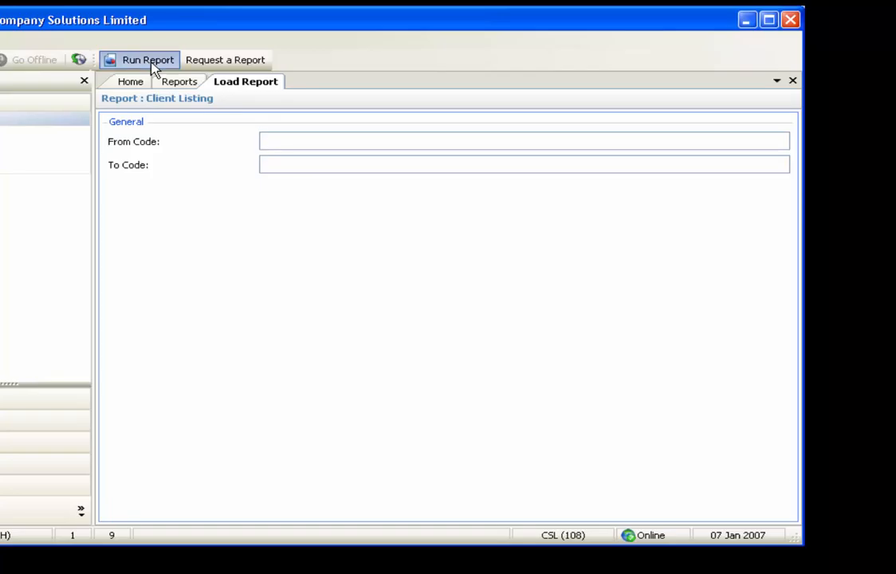
pyautogui.click(148, 61)
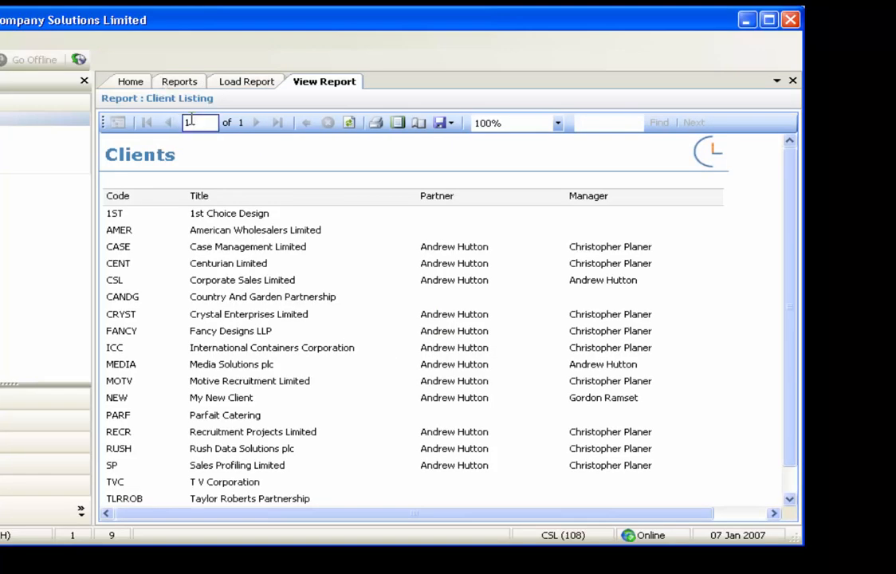
# Preview the client report in print layout, return to the normal view, and view the available export formats
pyautogui.click(397, 123)
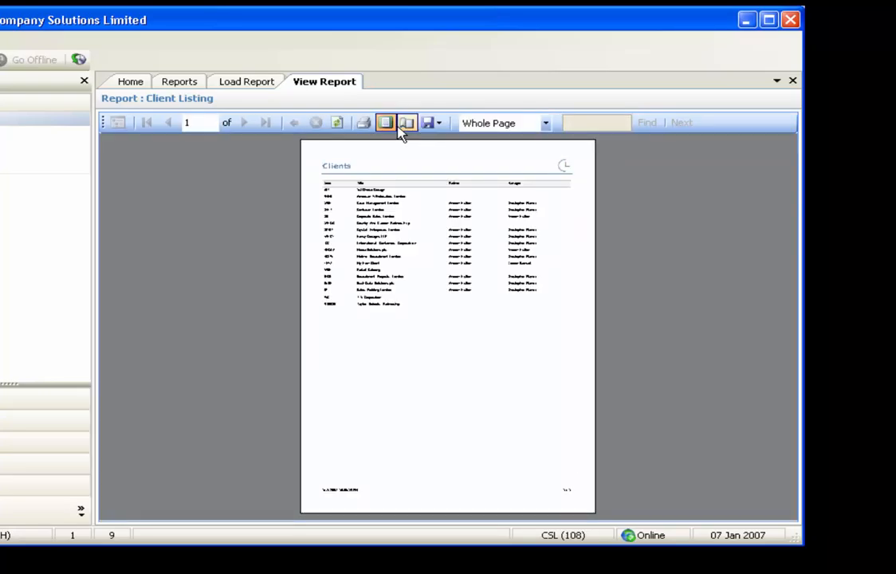
pyautogui.click(391, 125)
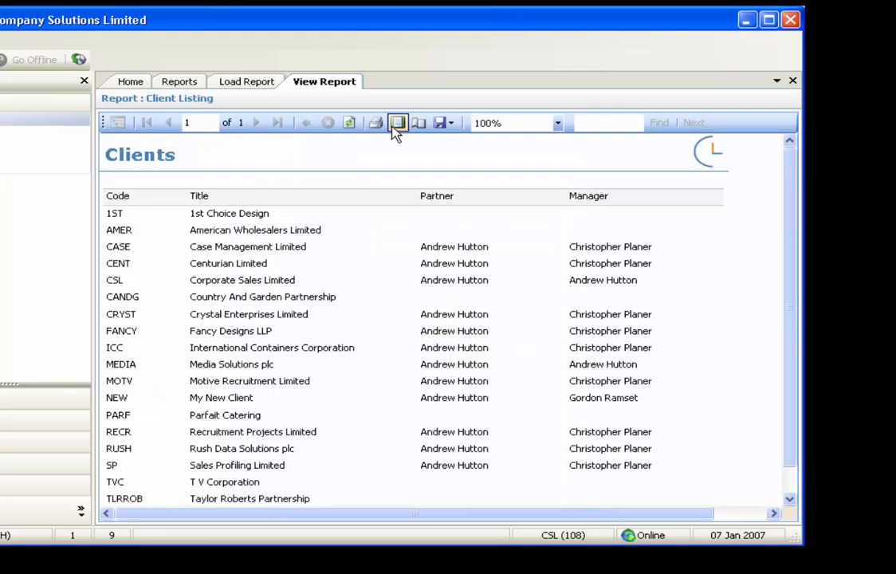
pyautogui.click(449, 125)
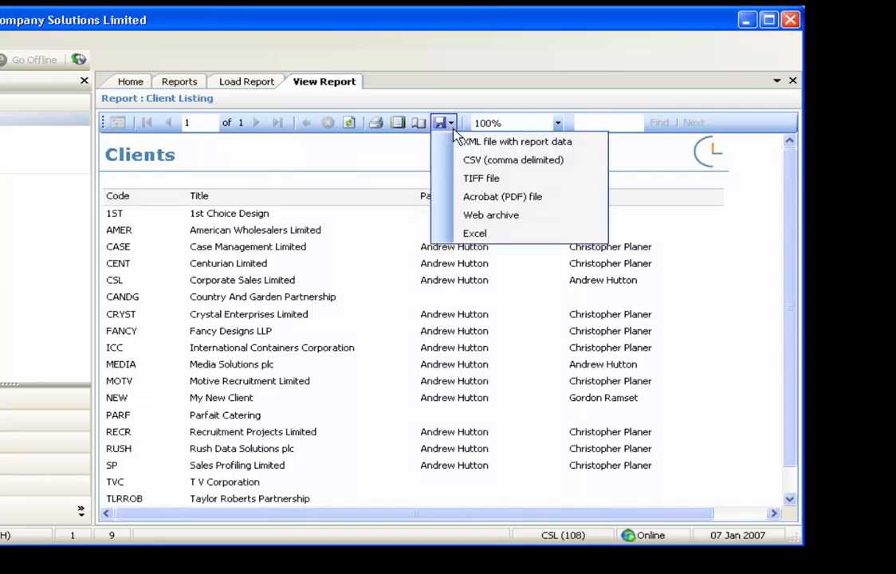
# Zoom the client report to Page Width, then close the report and its parameter page
pyautogui.click(557, 124)
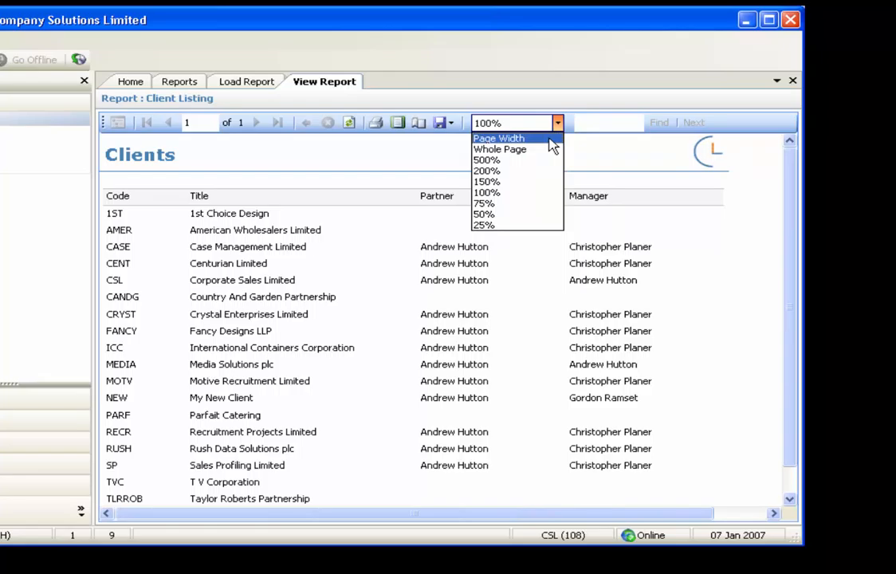
pyautogui.click(519, 138)
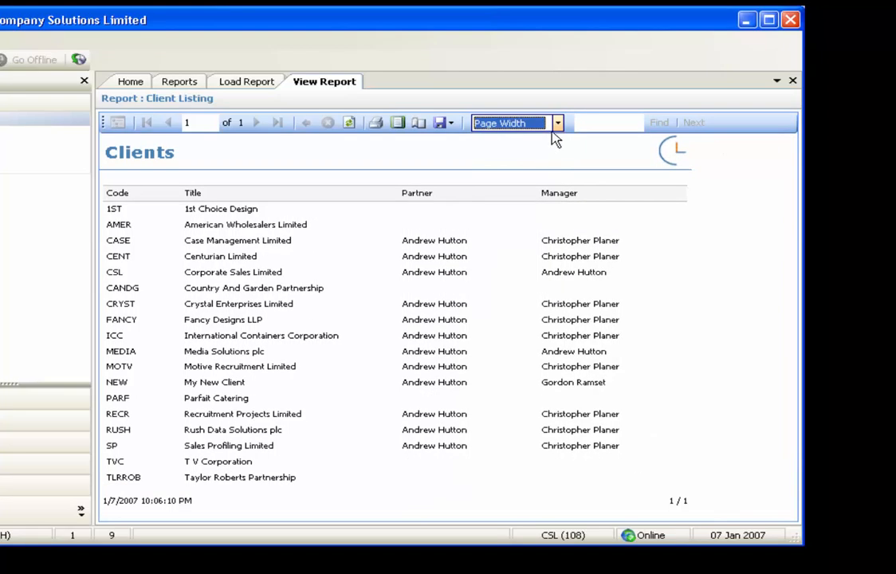
pyautogui.click(792, 80)
pyautogui.click(793, 80)
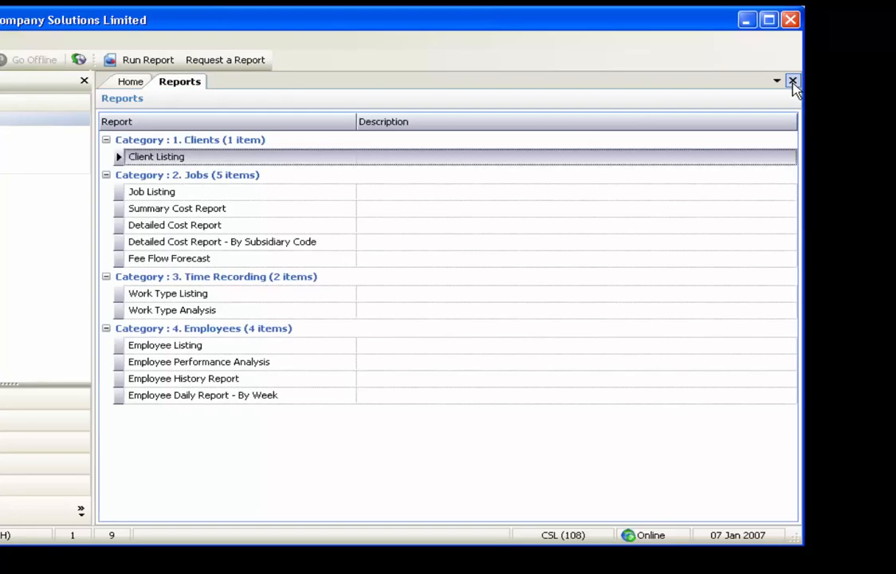
# Open the Summary Cost Report parameters and set the client to Recruitment Projects Limited
pyautogui.doubleClick(237, 209)
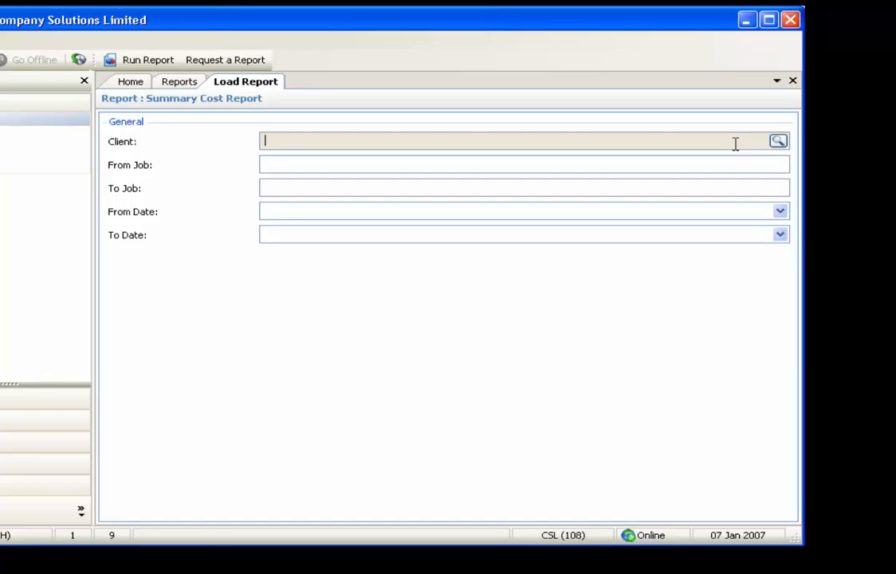
pyautogui.click(780, 143)
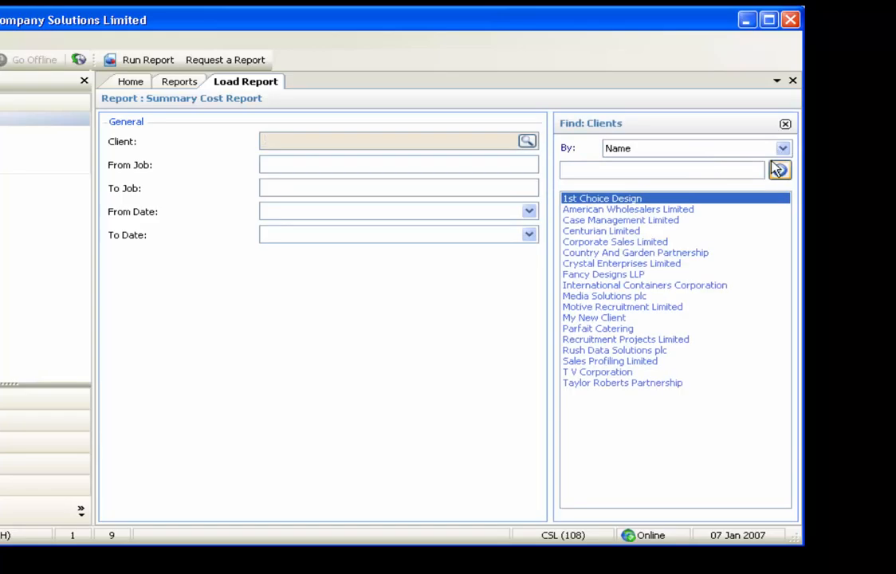
pyautogui.click(652, 342)
pyautogui.doubleClick(652, 341)
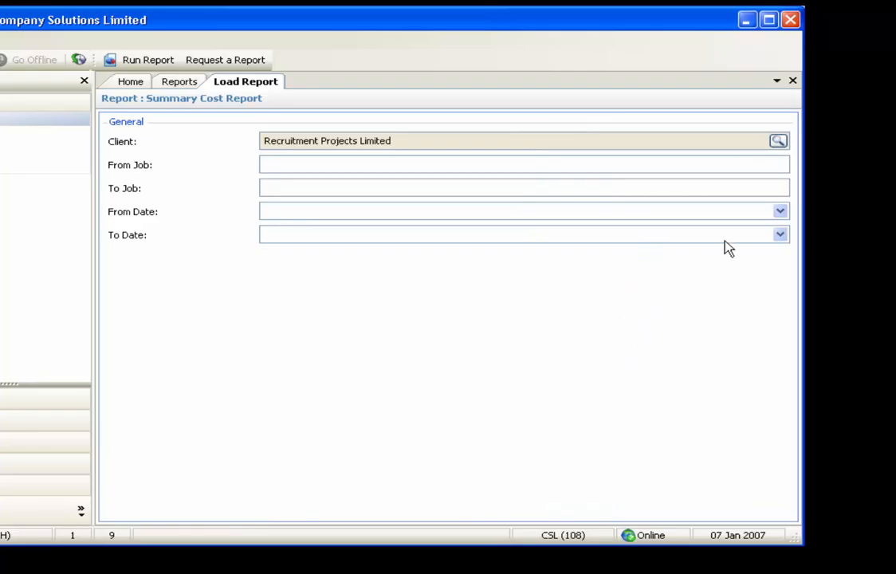
# Set the From Date to 01/01/2006 and run the Summary Cost Report
pyautogui.click(779, 211)
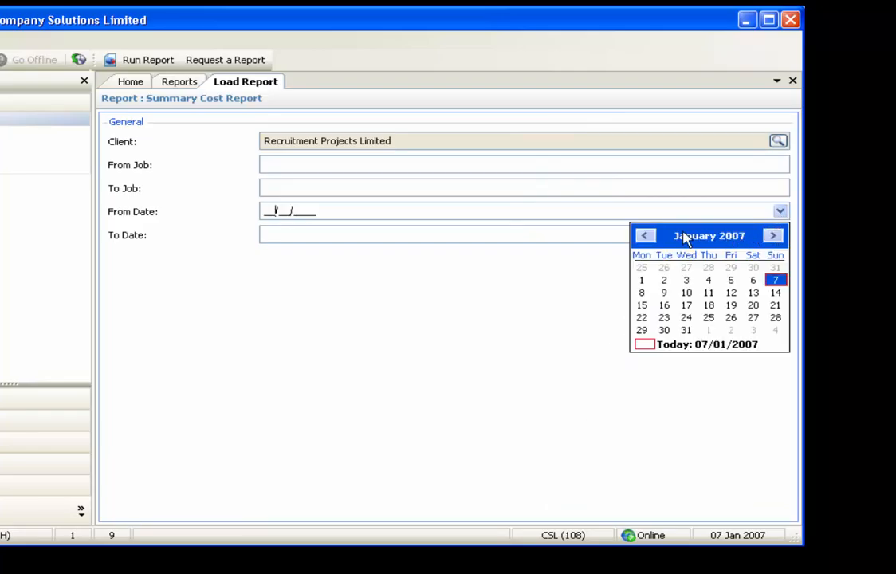
pyautogui.click(644, 237)
pyautogui.click(644, 237)
pyautogui.click(628, 234)
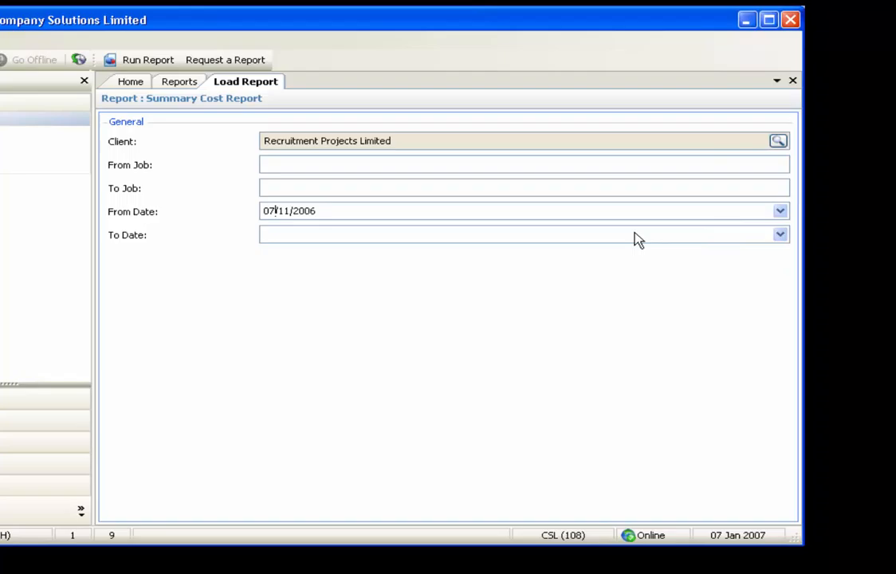
pyautogui.click(780, 211)
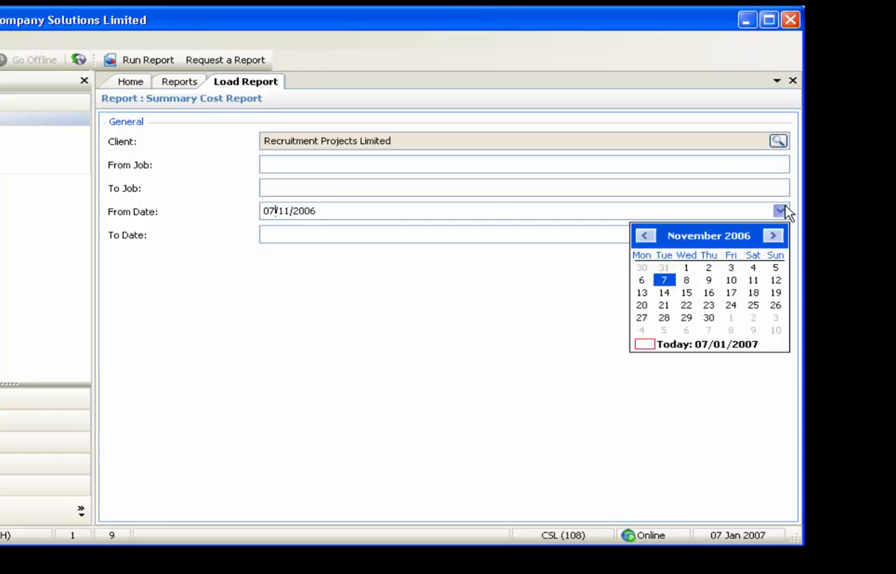
pyautogui.click(646, 237)
pyautogui.click(646, 236)
pyautogui.click(646, 237)
pyautogui.click(646, 237)
pyautogui.click(646, 237)
pyautogui.click(645, 237)
pyautogui.click(645, 237)
pyautogui.click(648, 237)
pyautogui.click(648, 237)
pyautogui.click(647, 237)
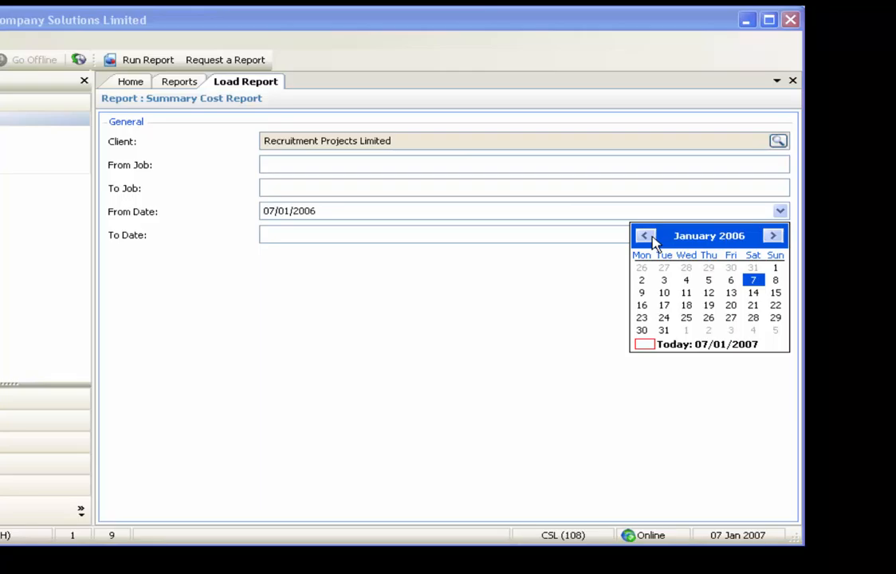
pyautogui.click(775, 268)
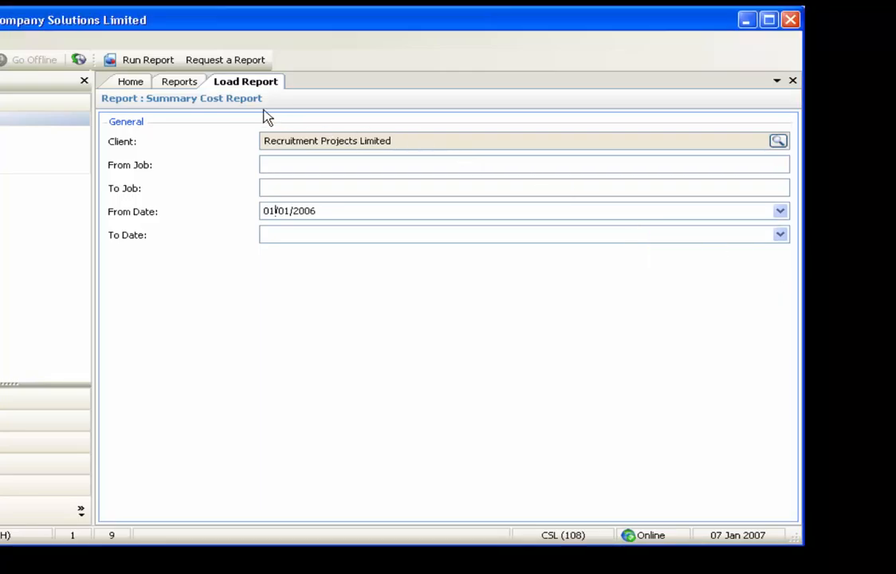
pyautogui.click(156, 67)
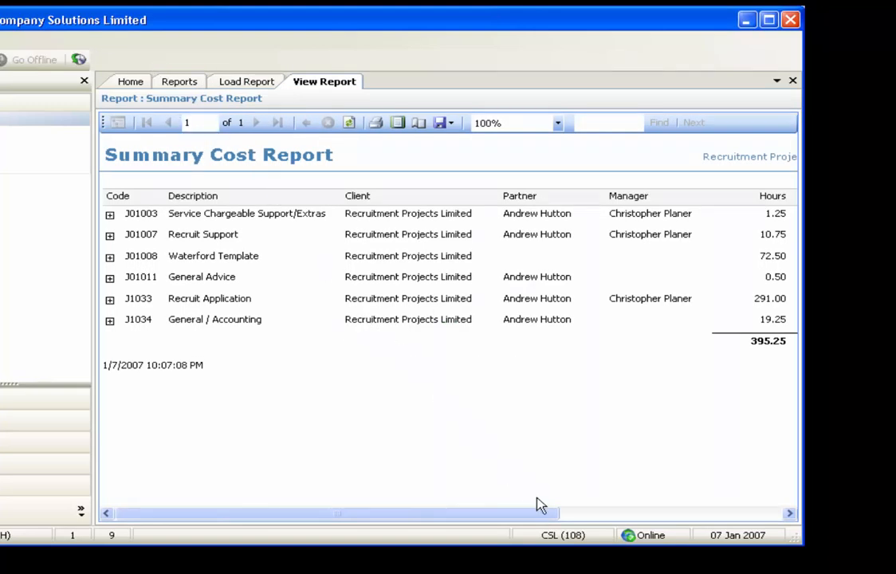
# Examine the time entries behind the Recruit Support job, collapse them, and close the summary report and its parameters
pyautogui.moveTo(547, 516); pyautogui.dragTo(522, 514)
pyautogui.click(110, 238)
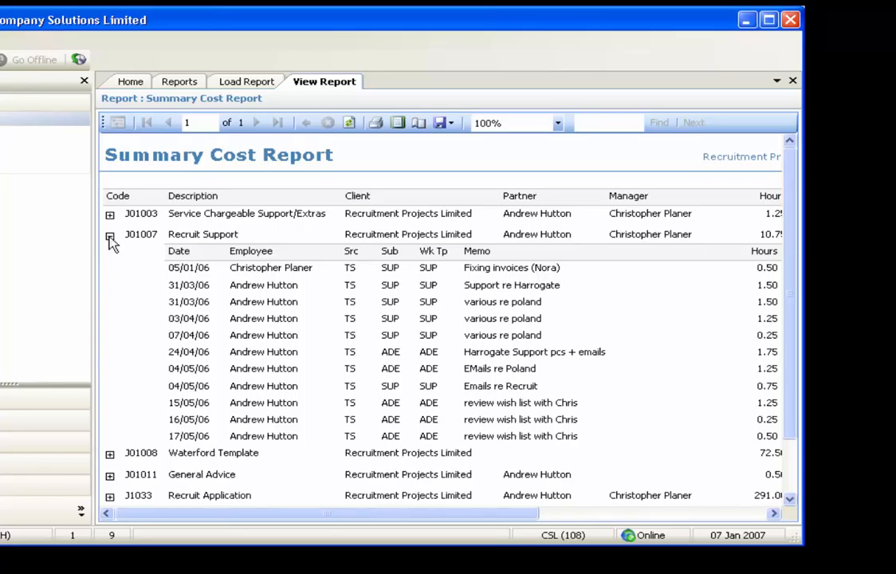
pyautogui.click(110, 238)
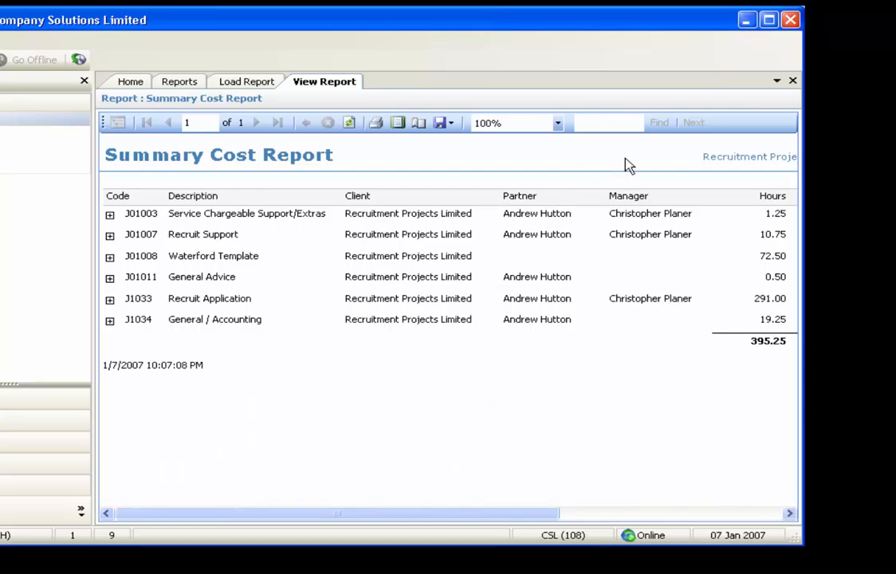
pyautogui.click(792, 81)
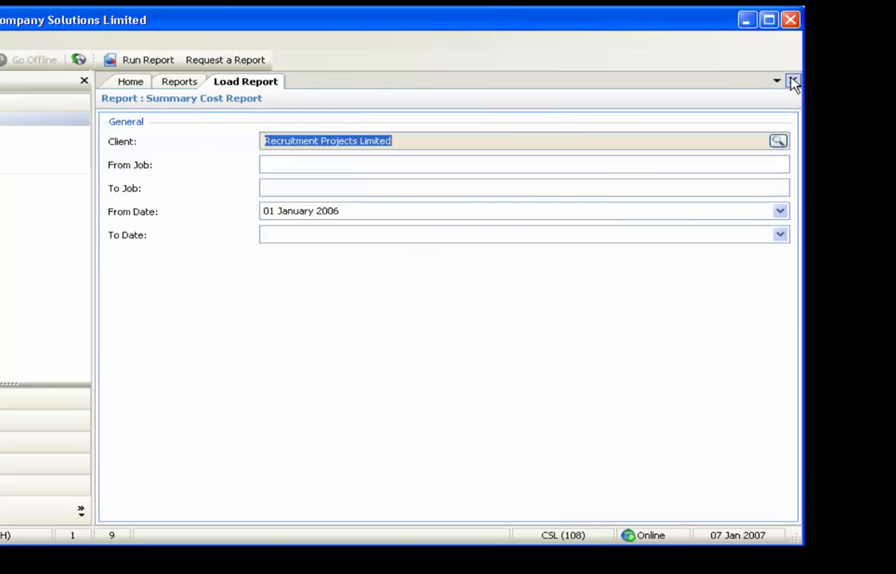
pyautogui.click(792, 82)
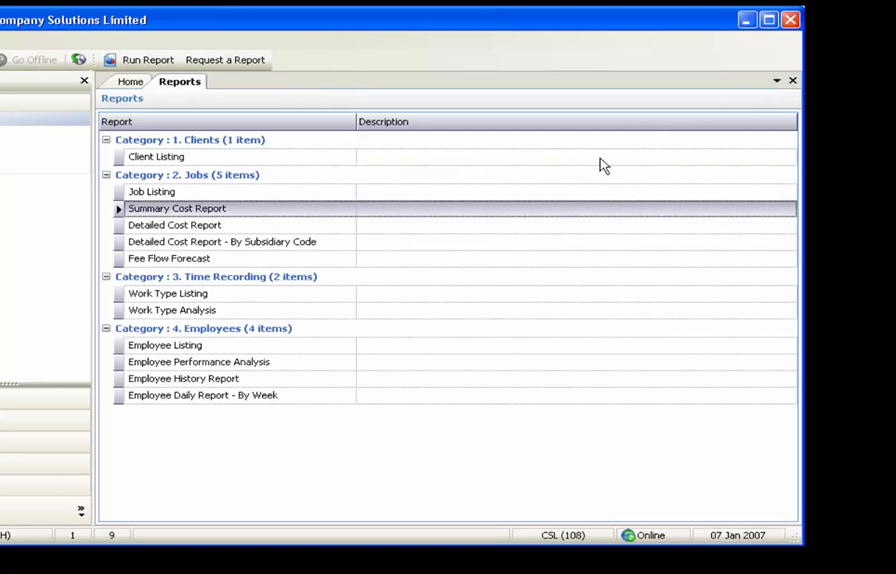
# Open the Detailed Cost Report - By Subsidiary Code parameters and set the client to Recruitment Projects Limited
pyautogui.click(314, 244)
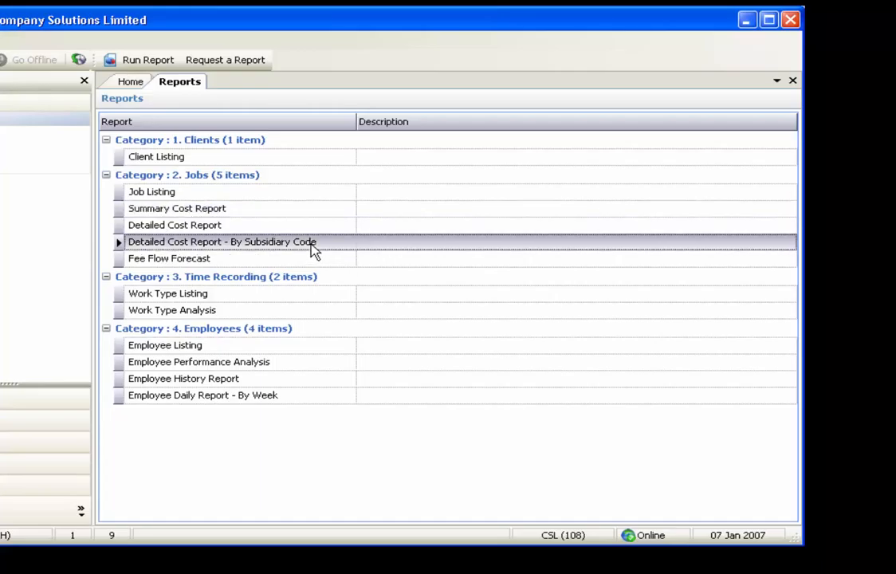
pyautogui.doubleClick(312, 245)
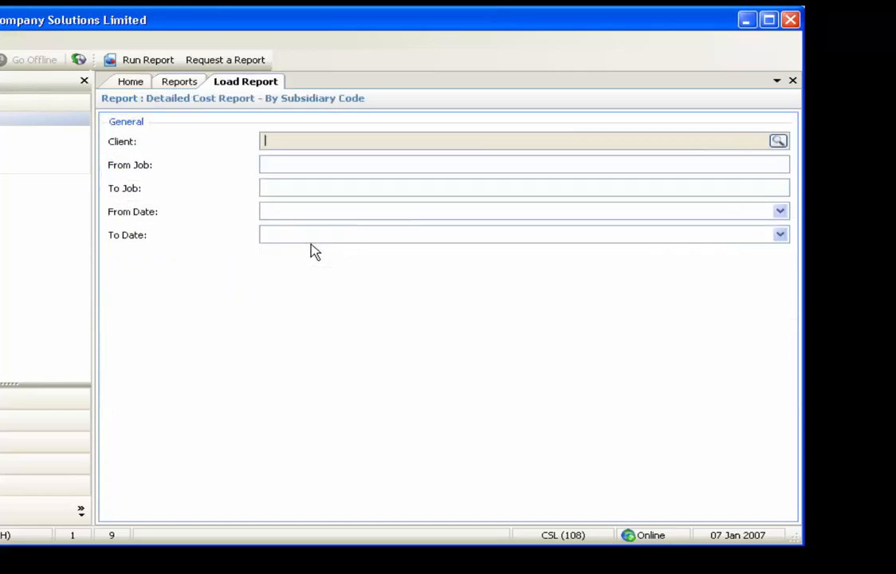
pyautogui.click(779, 141)
pyautogui.doubleClick(658, 339)
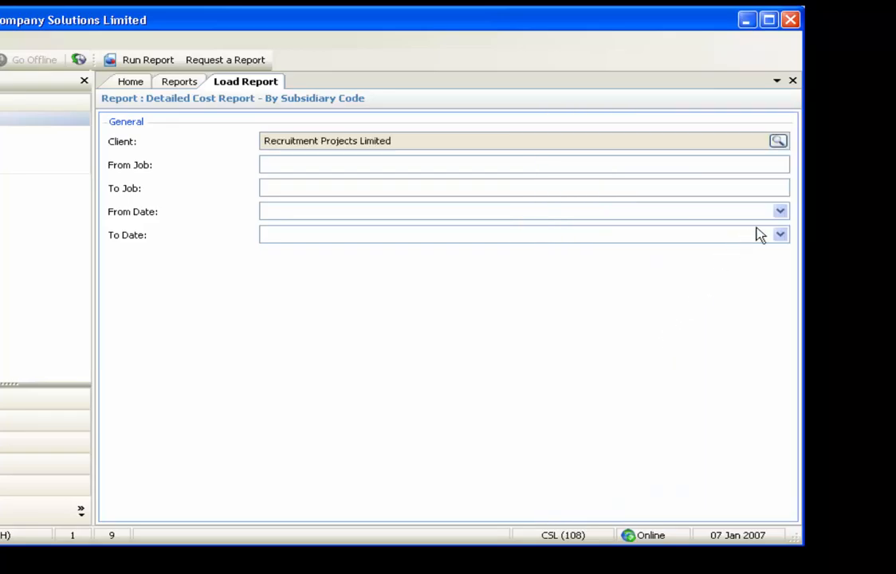
# Set the From Date to 01/01/2006 and run the Detailed Cost Report - By Subsidiary Code
pyautogui.click(780, 213)
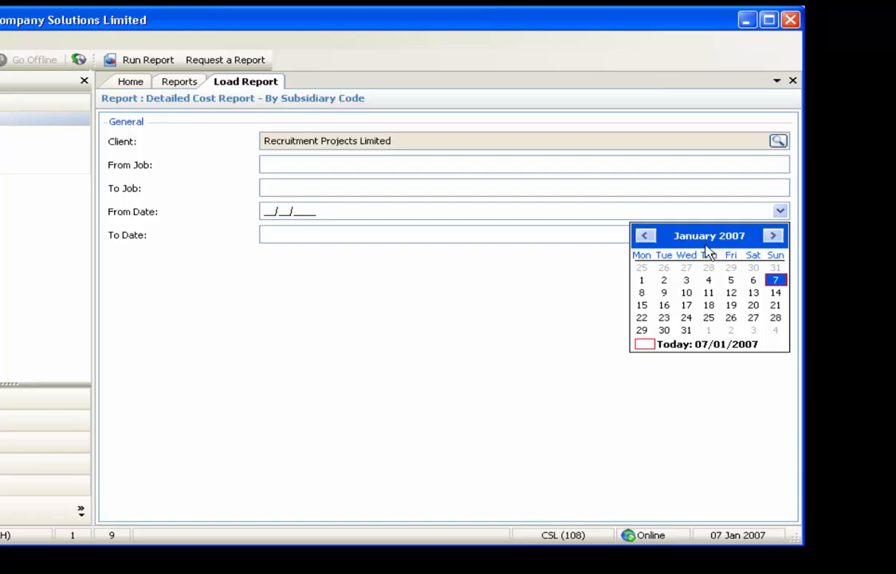
pyautogui.click(648, 235)
pyautogui.click(648, 236)
pyautogui.click(650, 238)
pyautogui.click(648, 236)
pyautogui.click(647, 236)
pyautogui.click(648, 236)
pyautogui.click(647, 236)
pyautogui.click(647, 236)
pyautogui.click(647, 236)
pyautogui.click(647, 236)
pyautogui.click(647, 236)
pyautogui.click(647, 236)
pyautogui.click(774, 270)
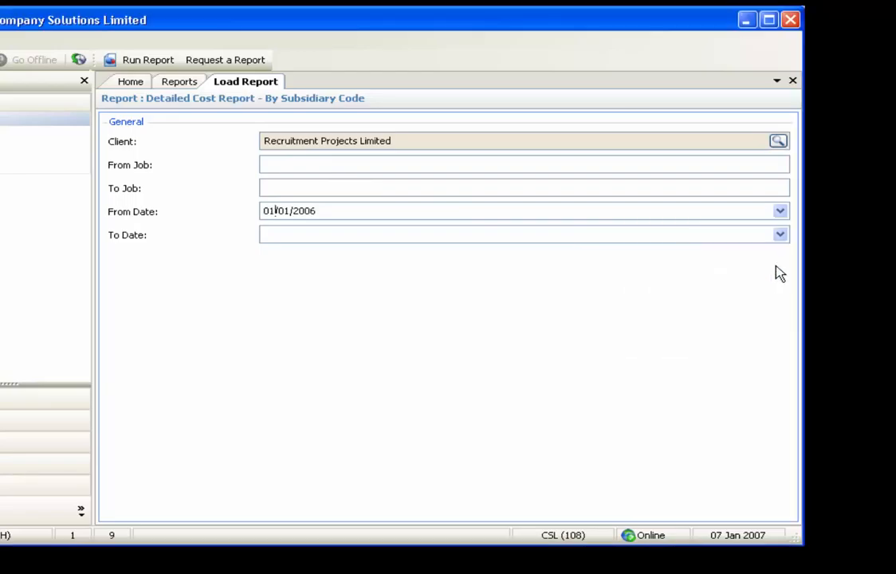
pyautogui.click(151, 61)
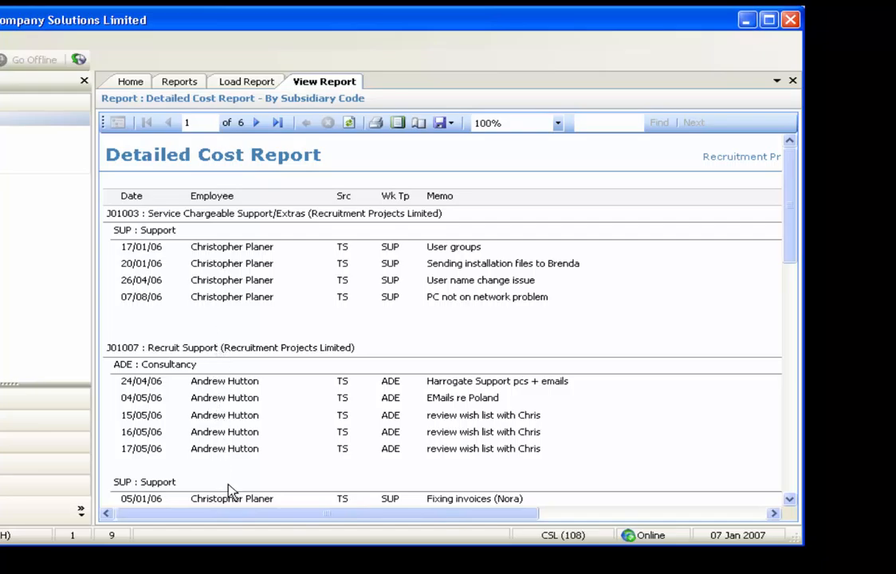
# Look across the columns of the detailed cost report, then close it and its parameter page
pyautogui.moveTo(251, 514); pyautogui.dragTo(232, 524)
pyautogui.click(793, 82)
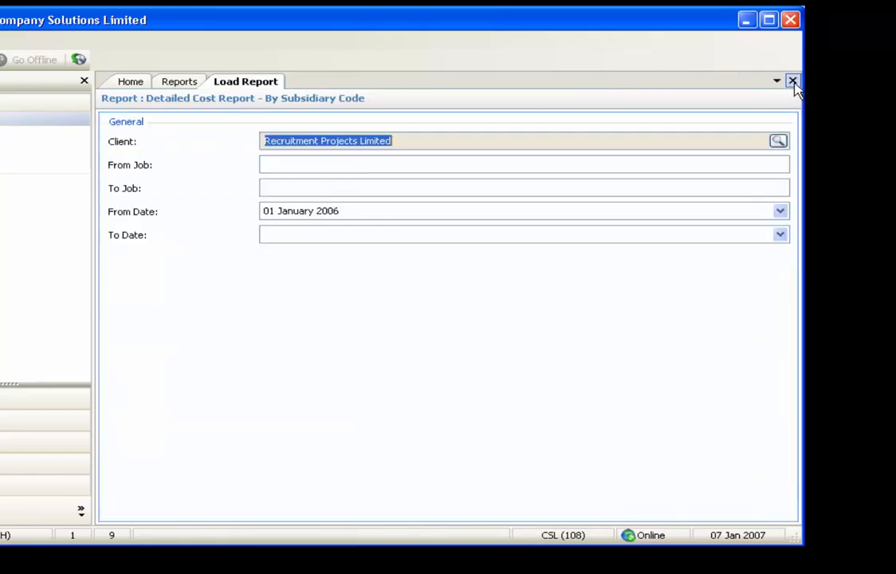
pyautogui.click(793, 81)
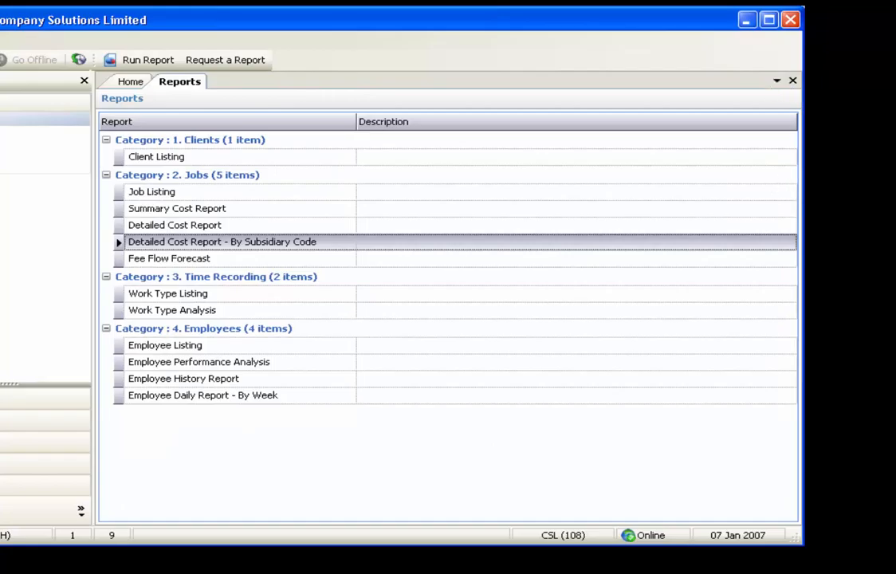
# Open the Work Type Analysis report parameters and choose the first listed employee
pyautogui.doubleClick(301, 313)
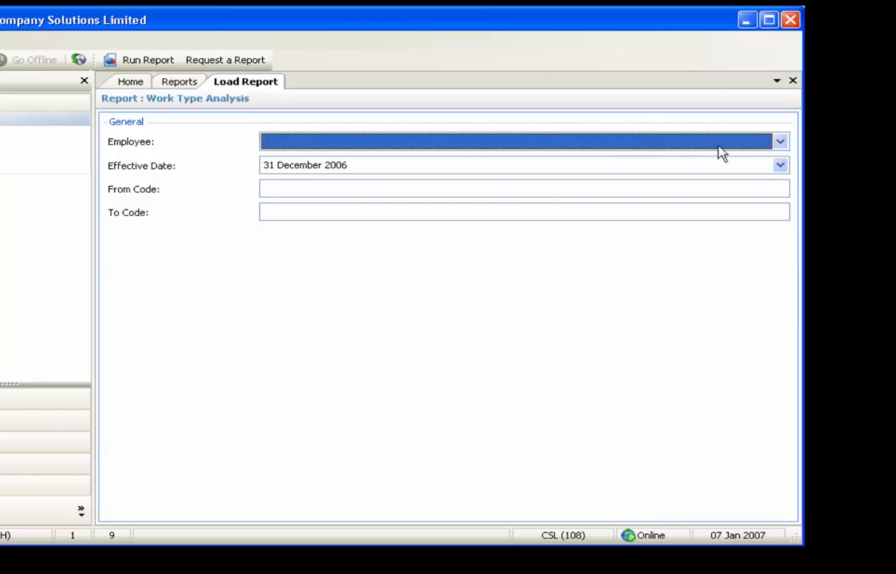
pyautogui.click(779, 143)
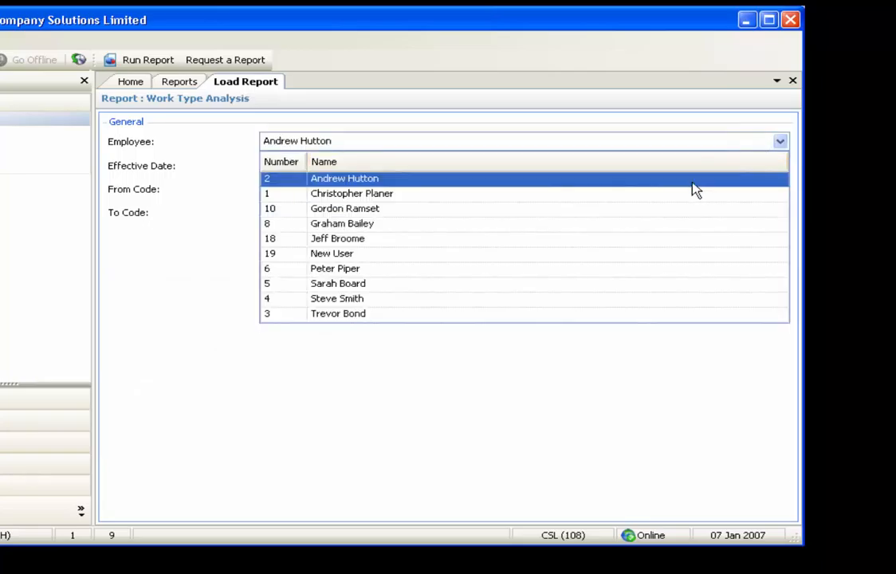
pyautogui.click(699, 183)
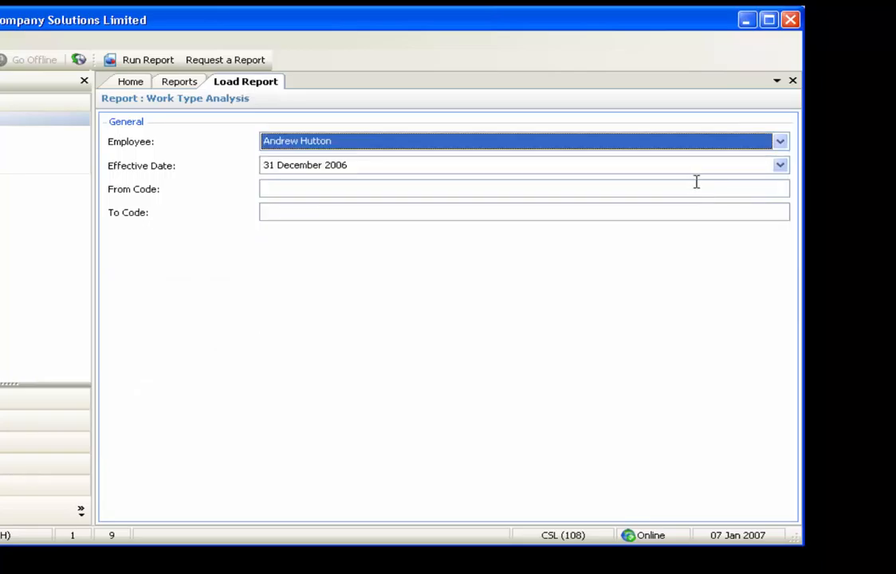
# Set the Effective Date to 30/09/2006 and run the Work Type Analysis report
pyautogui.click(782, 165)
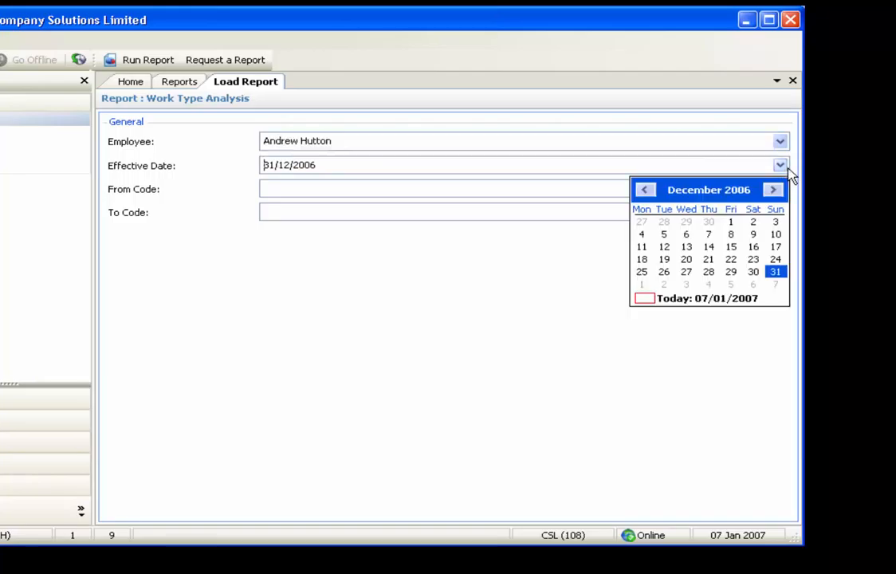
pyautogui.click(647, 191)
pyautogui.click(646, 192)
pyautogui.click(646, 191)
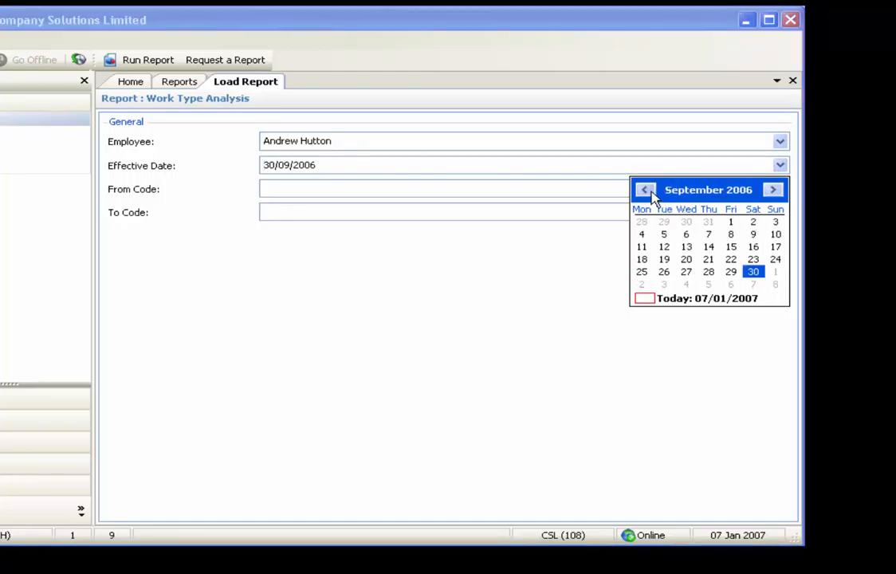
pyautogui.click(753, 272)
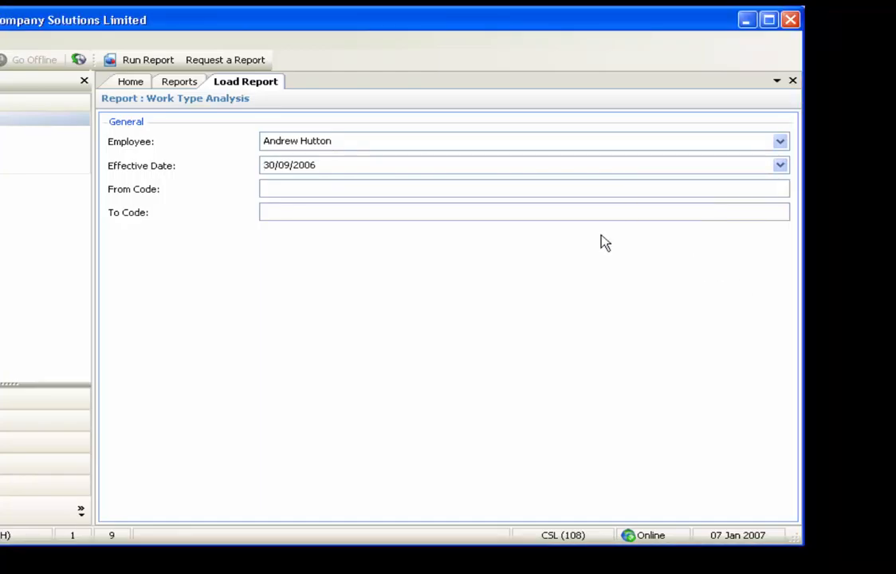
pyautogui.click(147, 61)
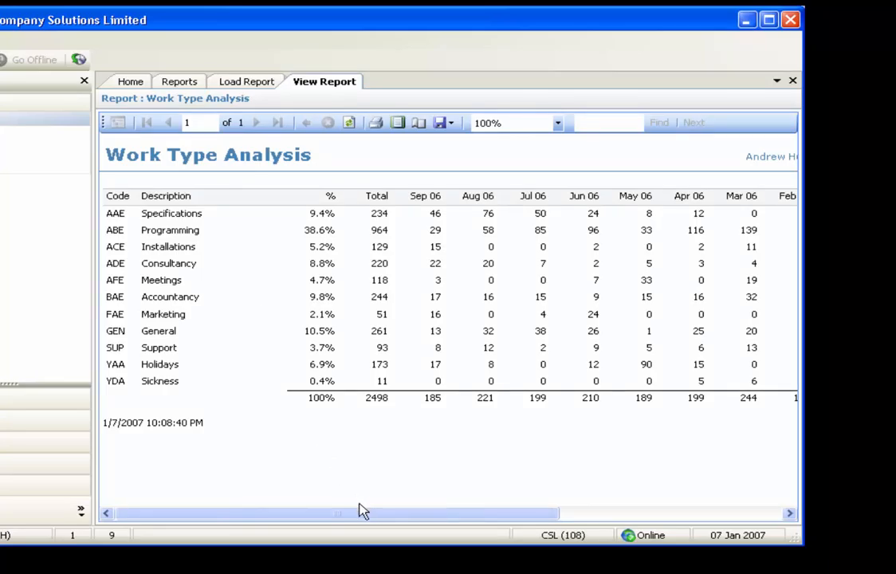
# Look over the monthly columns of the Work Type Analysis, and close the report and its parameter page
pyautogui.moveTo(360, 508); pyautogui.dragTo(312, 514)
pyautogui.click(792, 81)
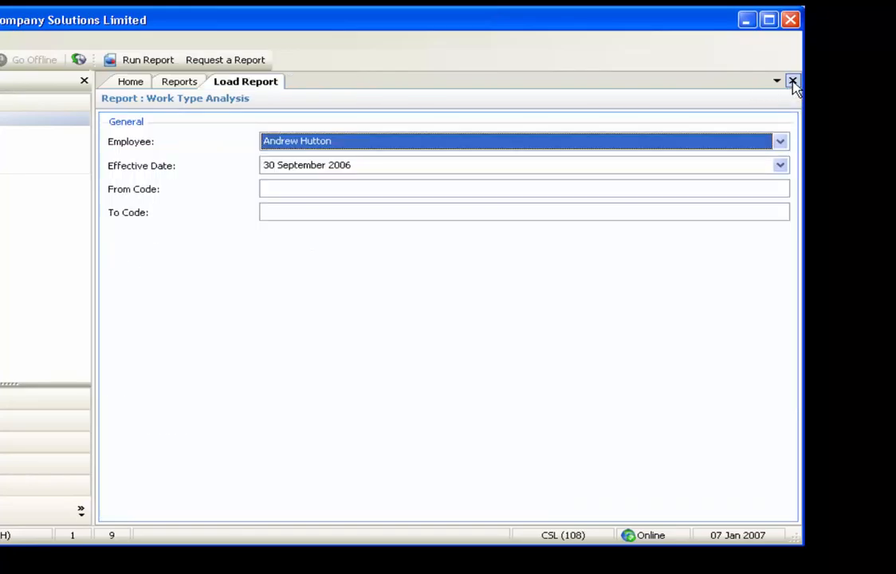
pyautogui.click(793, 81)
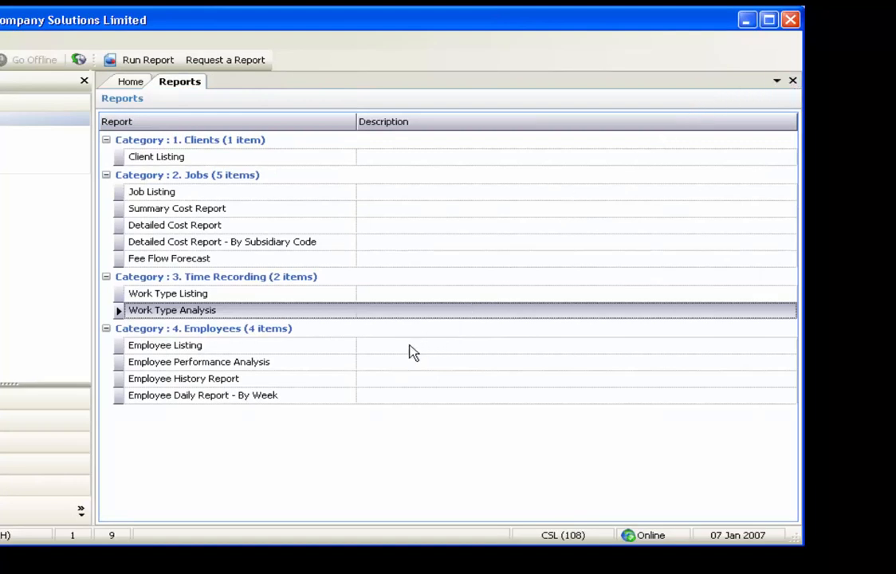
# Open the Employee Performance Analysis parameters, choose the first listed employee, and run the report
pyautogui.doubleClick(344, 365)
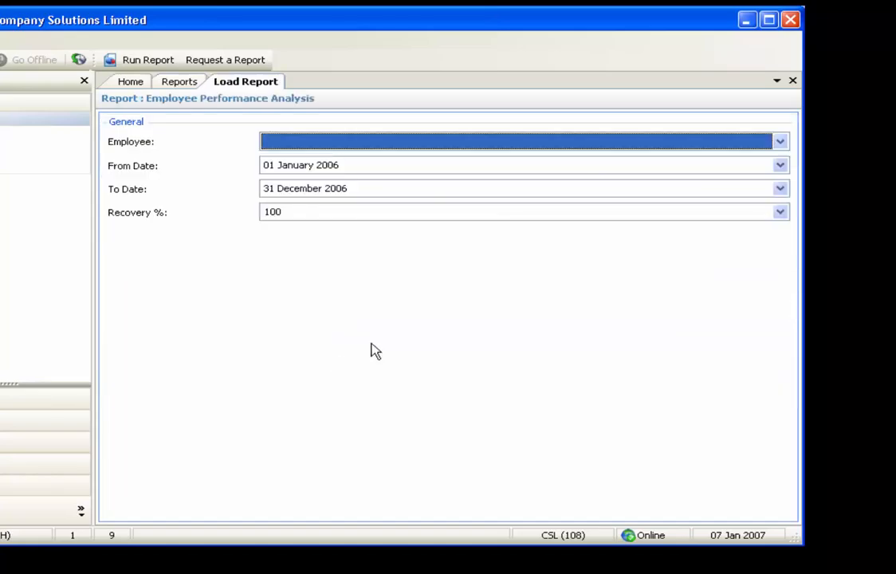
pyautogui.click(780, 141)
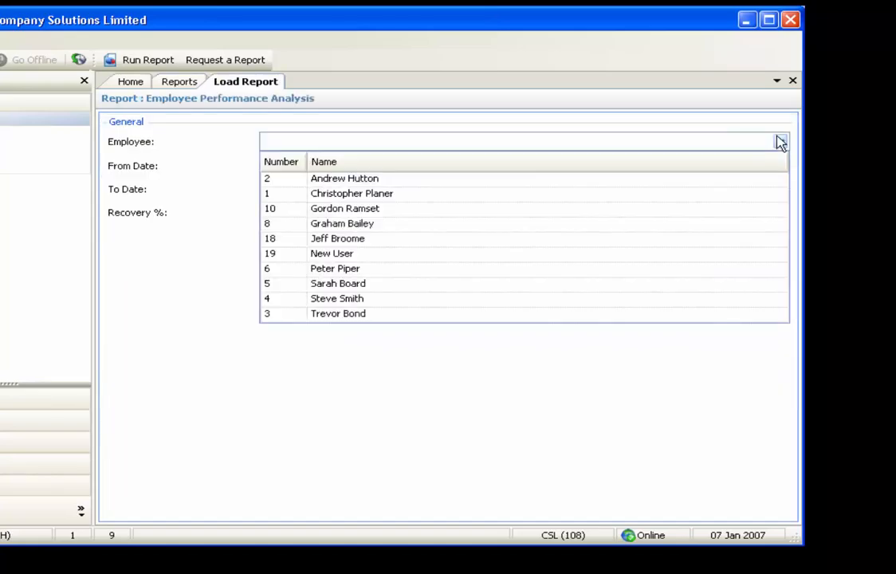
pyautogui.click(687, 179)
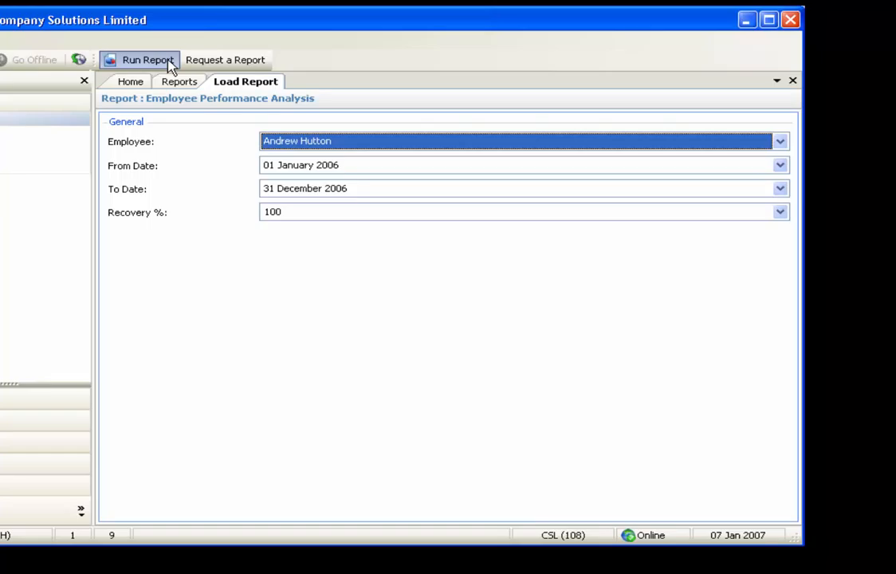
pyautogui.click(148, 60)
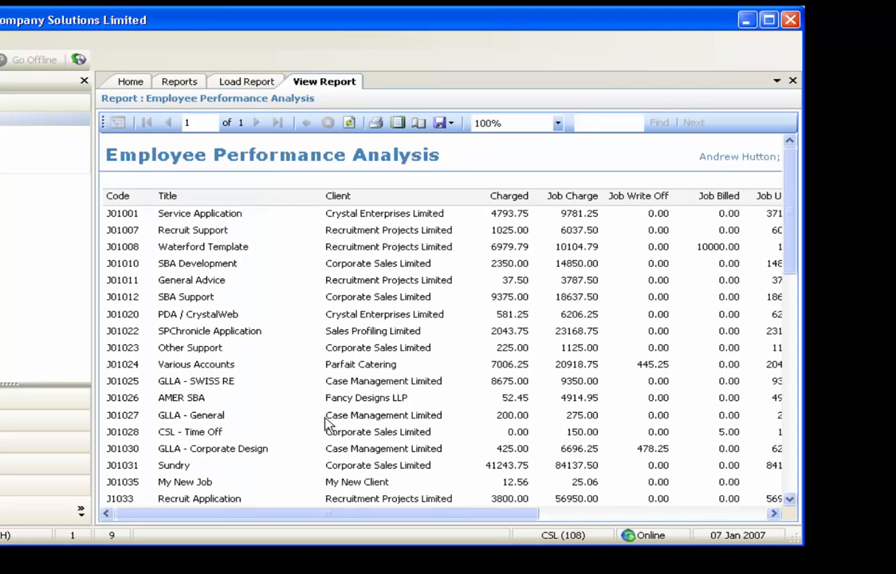
# Look through the Employee Performance Analysis down to its hours summary, and close the report and its parameter page
pyautogui.moveTo(368, 516)
pyautogui.mouseDown()
pyautogui.moveTo(564, 522)
pyautogui.moveTo(368, 524)
pyautogui.mouseUp()
pyautogui.moveTo(786, 255); pyautogui.dragTo(774, 488)
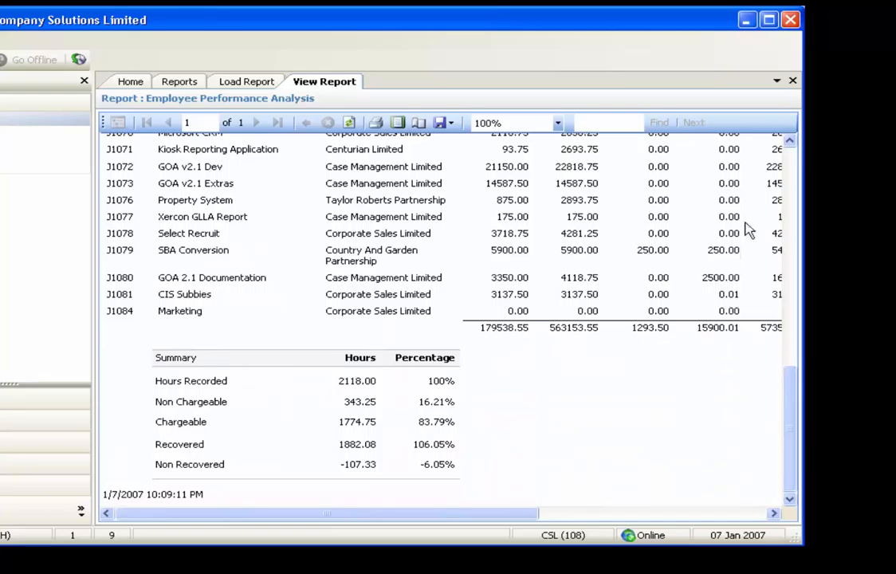
pyautogui.click(792, 81)
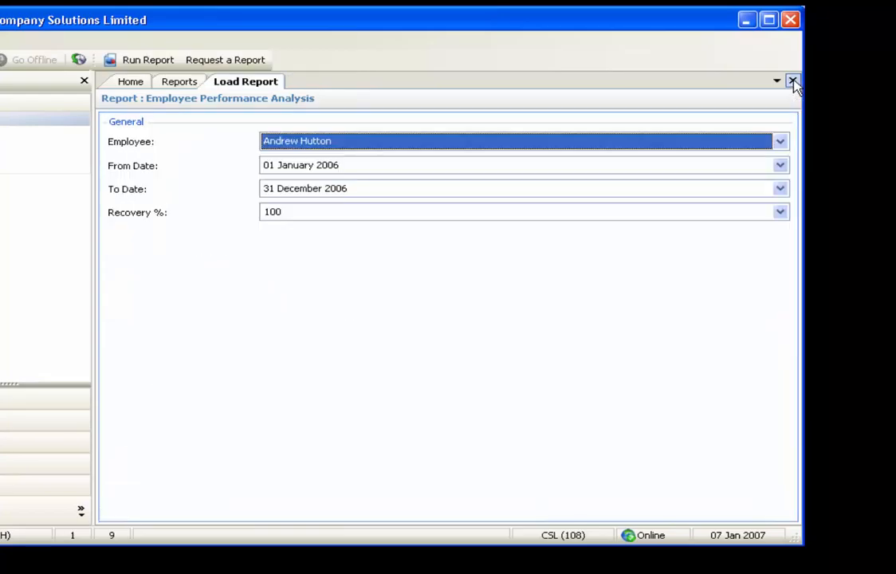
pyautogui.click(793, 80)
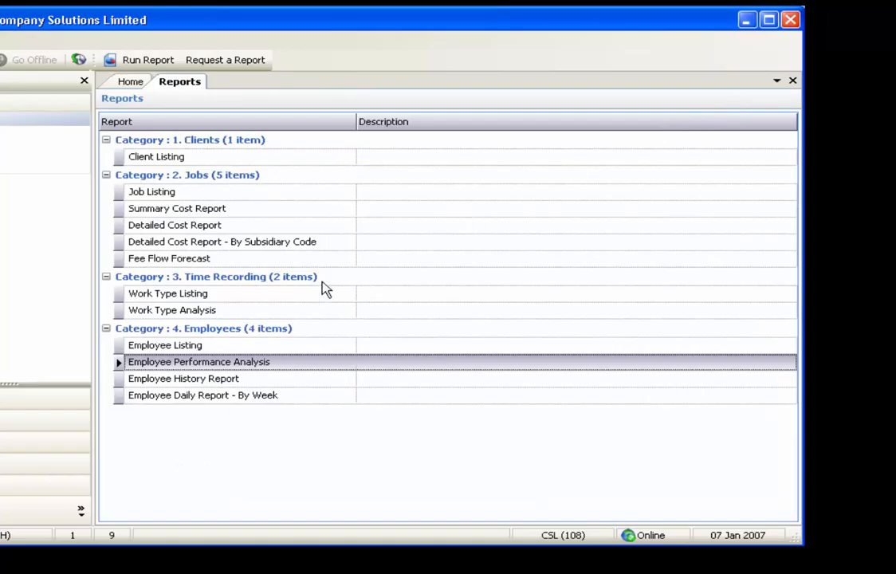
# Open the Employee History Report parameters and choose the first listed employee
pyautogui.doubleClick(266, 378)
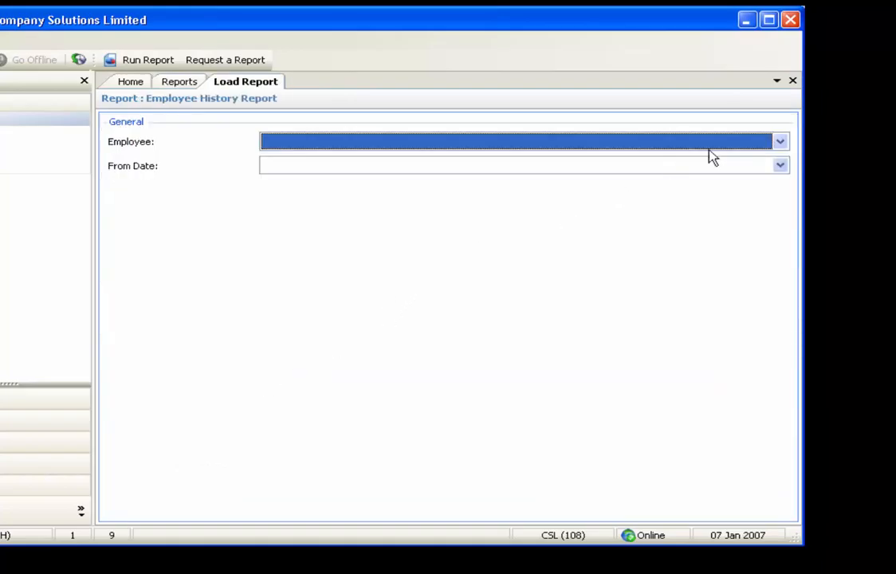
pyautogui.click(780, 144)
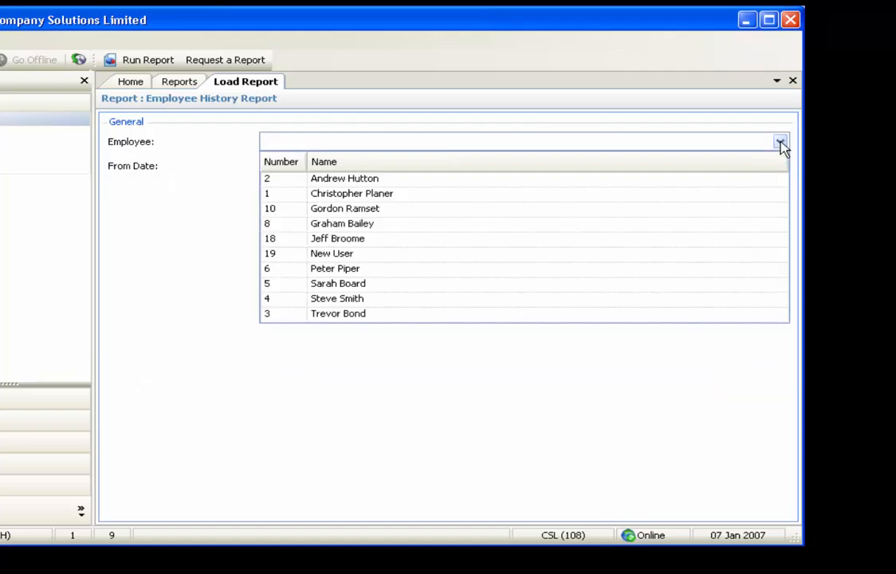
pyautogui.click(717, 182)
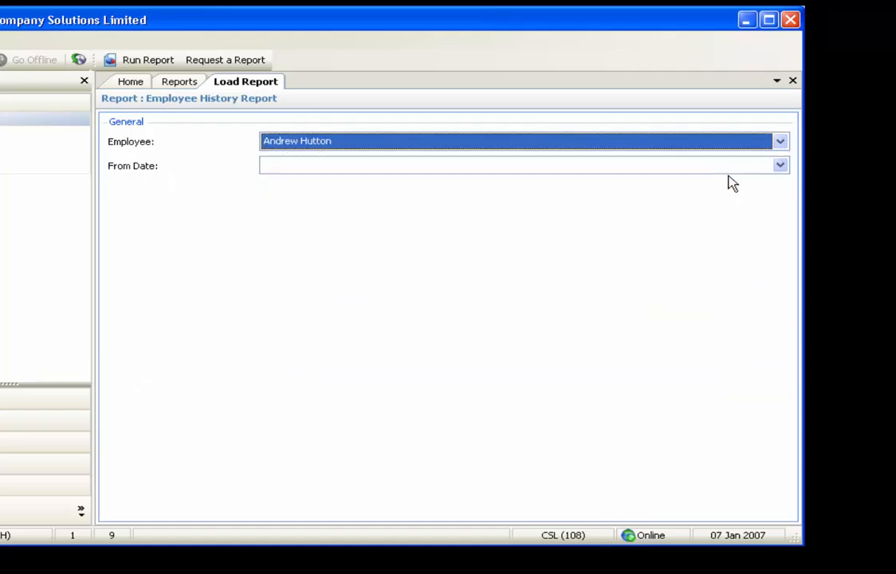
# Run the Employee History Report with a From Date of 01/01/2006, and close the report and its parameter page after viewing
pyautogui.click(780, 166)
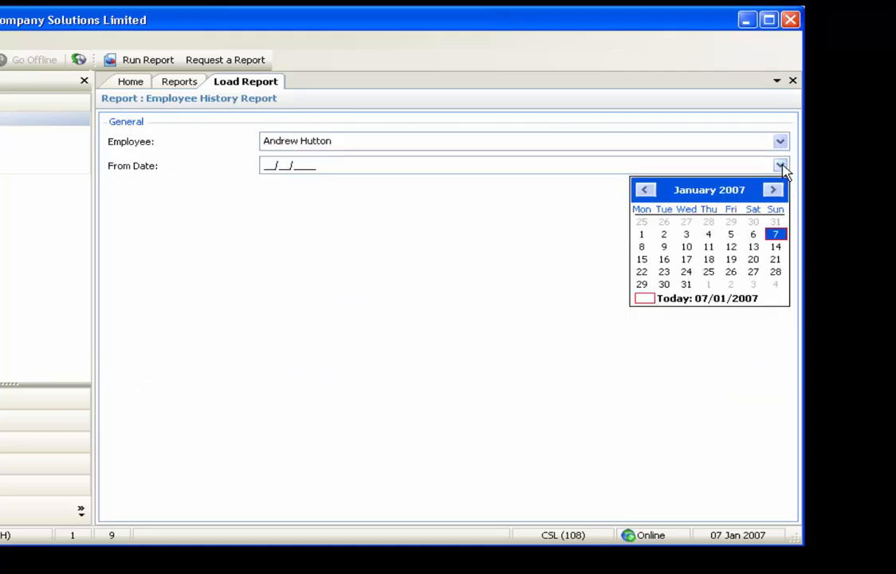
pyautogui.click(645, 189)
pyautogui.click(644, 190)
pyautogui.click(644, 189)
pyautogui.click(644, 190)
pyautogui.click(644, 190)
pyautogui.click(644, 190)
pyautogui.click(645, 190)
pyautogui.click(645, 190)
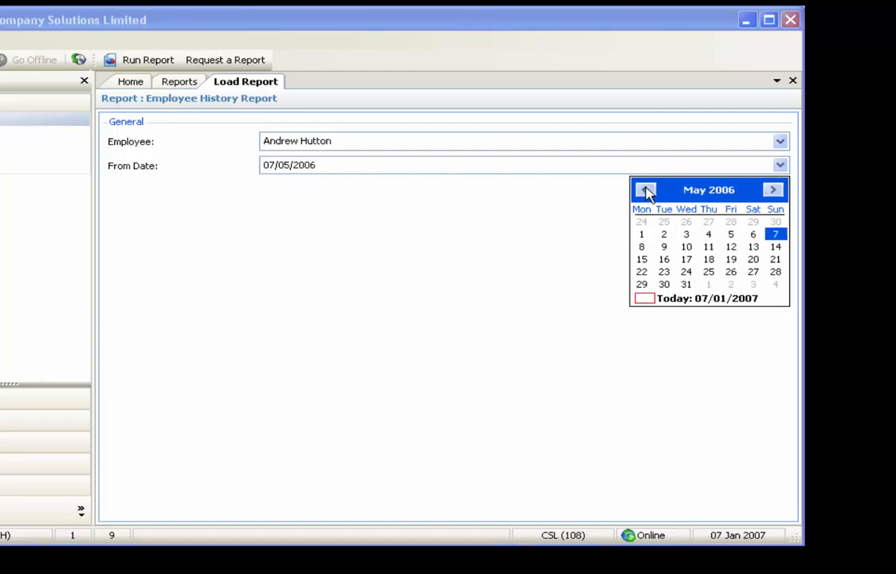
pyautogui.click(644, 190)
pyautogui.click(645, 190)
pyautogui.click(644, 190)
pyautogui.click(644, 189)
pyautogui.click(775, 223)
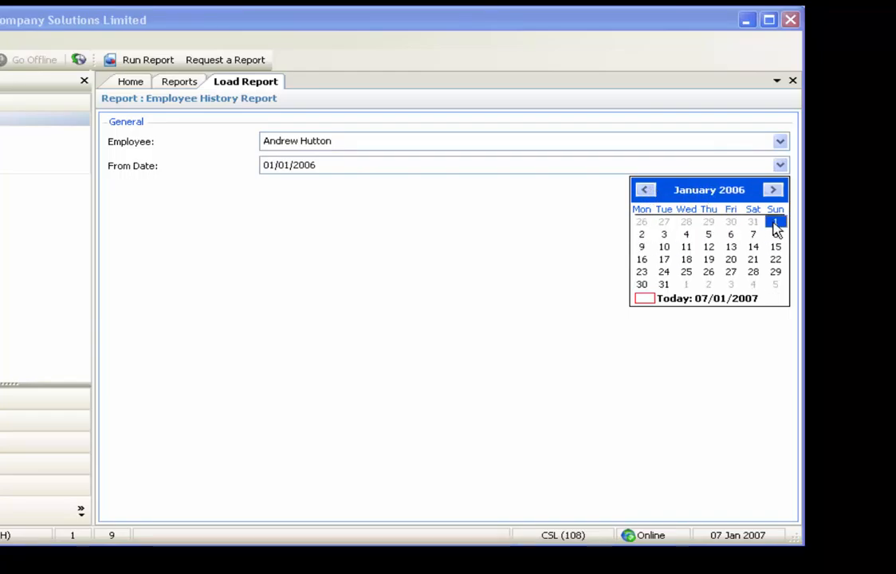
pyautogui.click(149, 60)
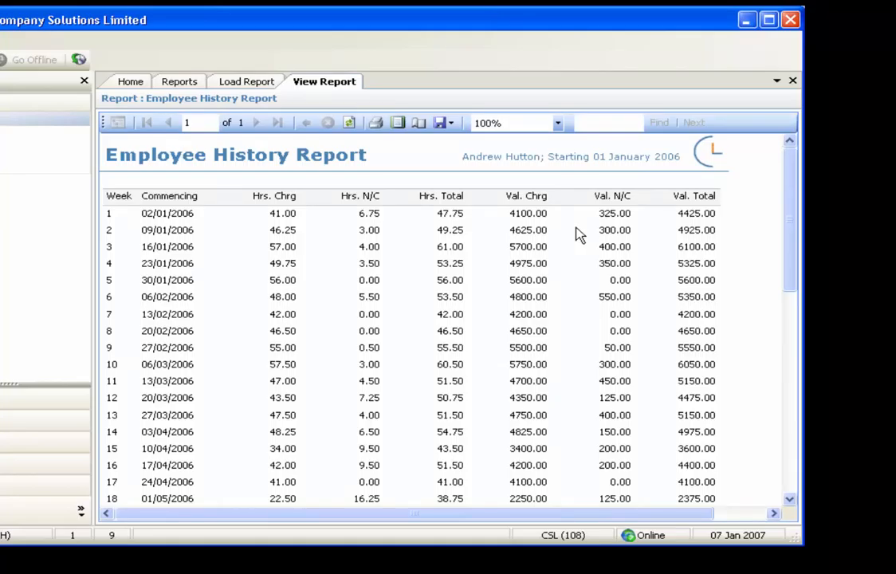
pyautogui.click(793, 80)
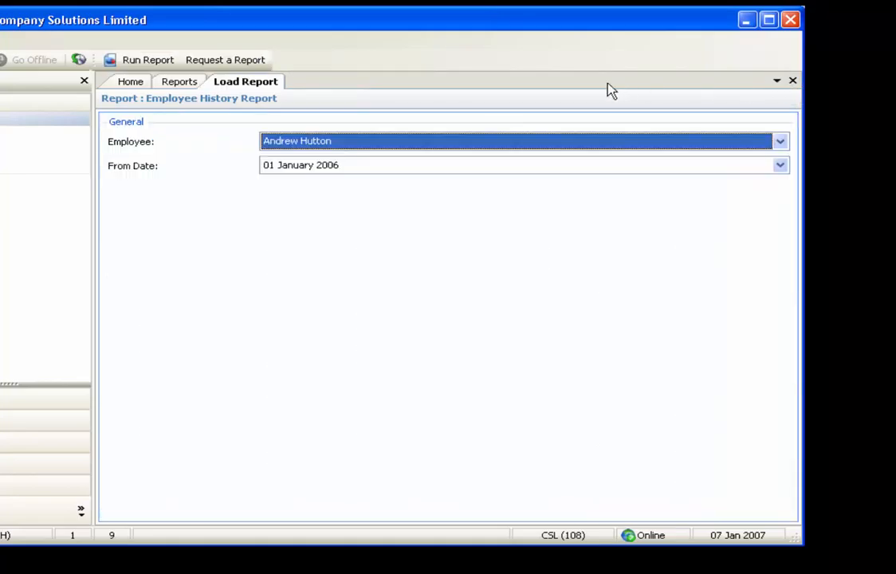
pyautogui.click(792, 80)
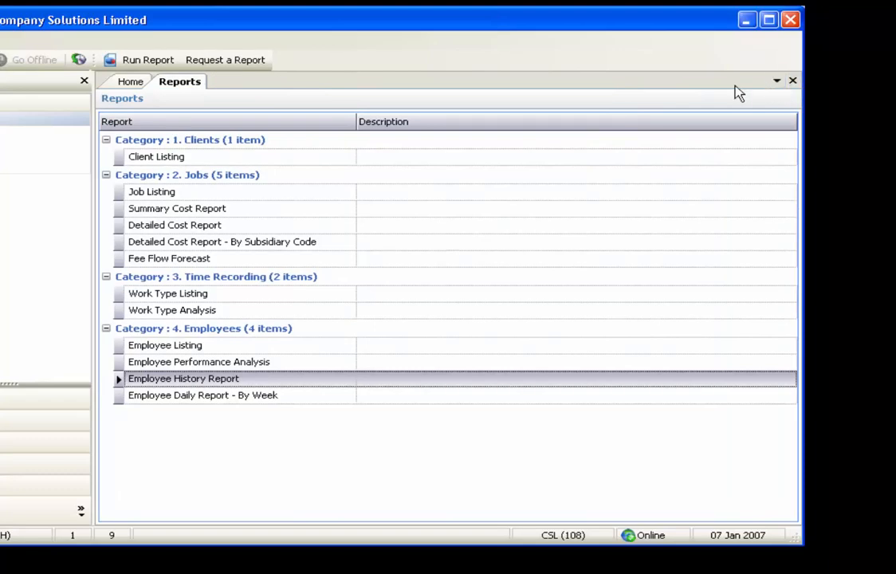
# Open the Employee Daily Report - By Week parameters and choose the first listed employee
pyautogui.click(235, 397)
pyautogui.doubleClick(234, 396)
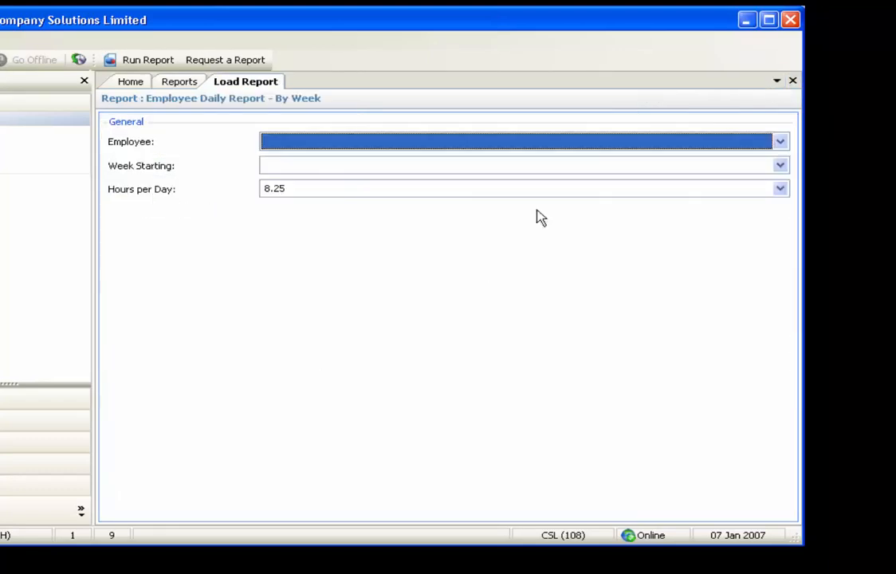
pyautogui.click(780, 144)
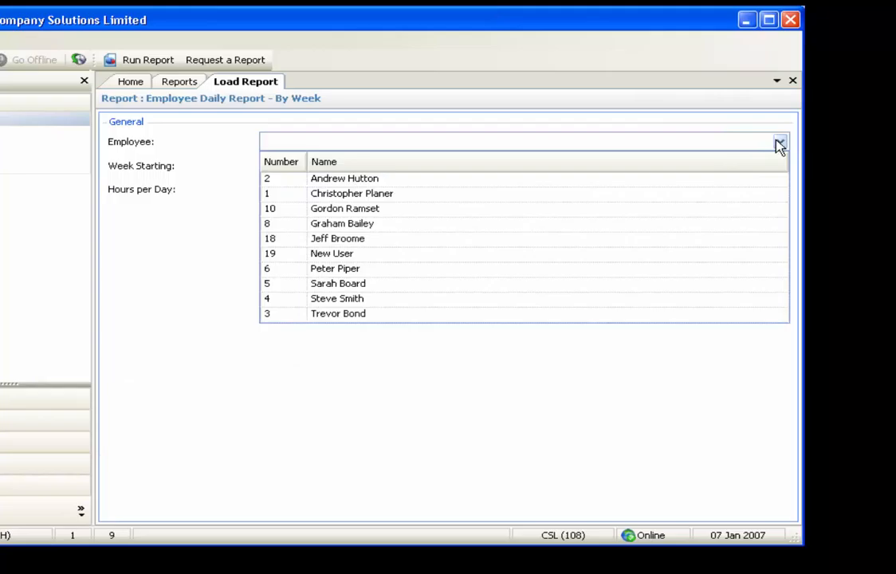
pyautogui.click(725, 183)
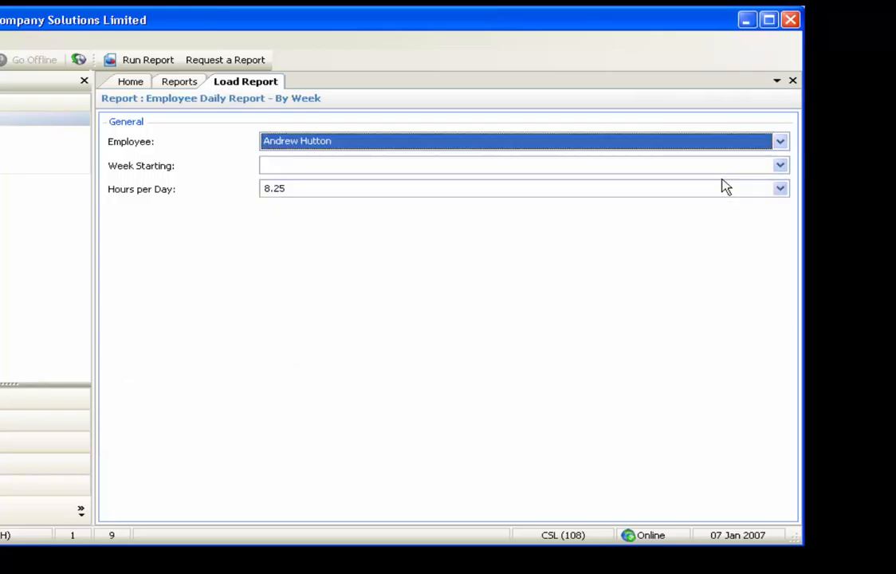
# Set Week Starting to 09/10/2006 and run the Employee Daily Report - By Week
pyautogui.click(780, 167)
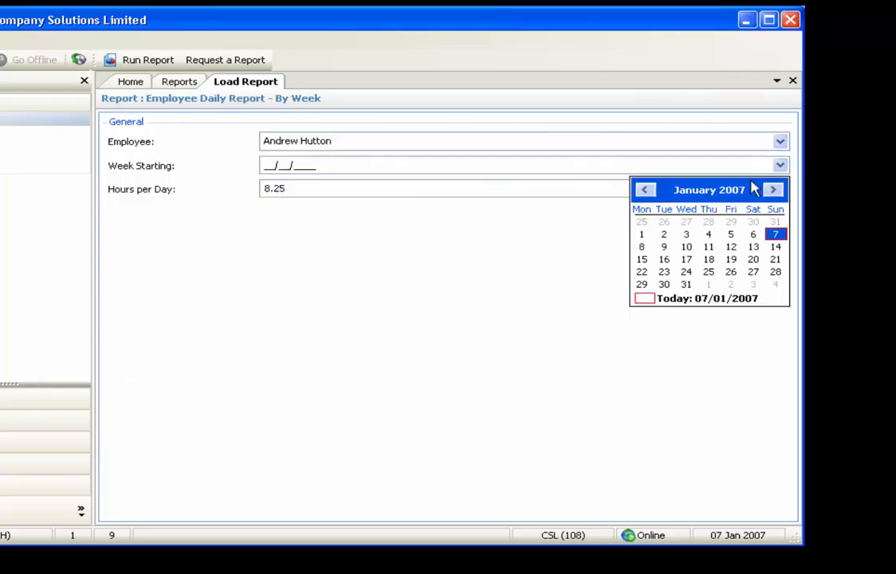
pyautogui.click(644, 189)
pyautogui.click(647, 191)
pyautogui.click(647, 191)
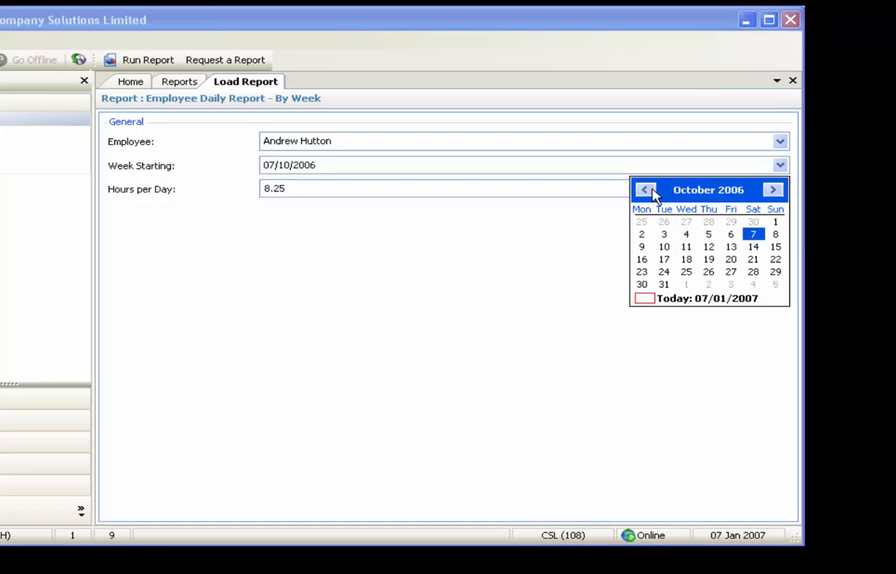
pyautogui.click(645, 246)
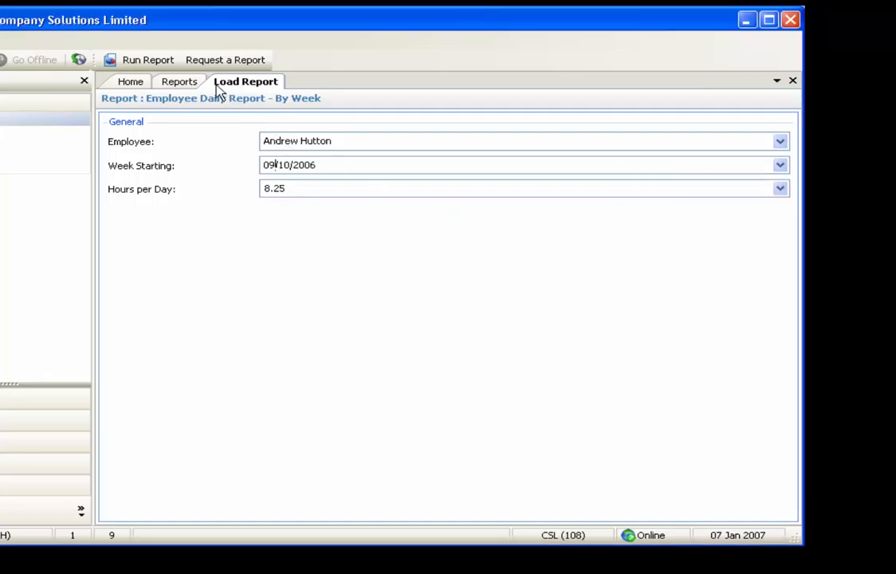
pyautogui.click(148, 61)
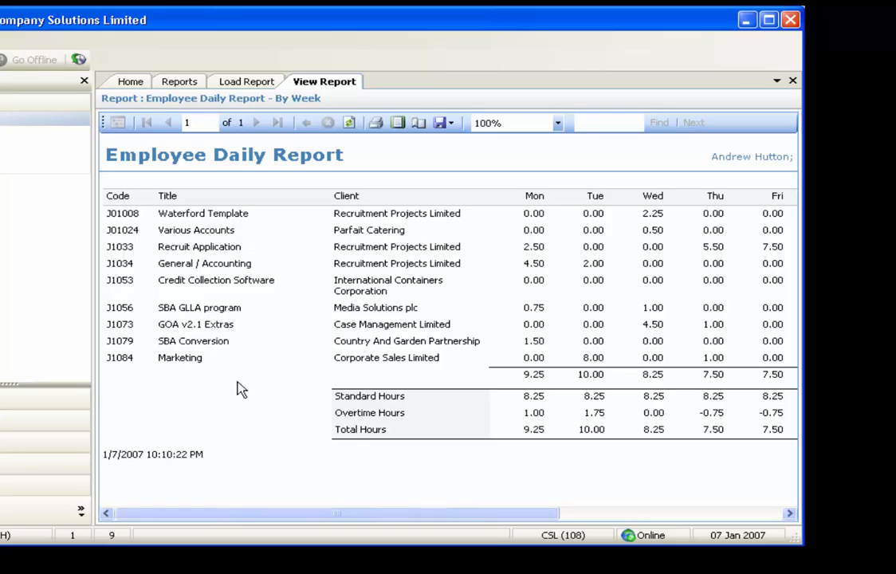
# Look across the daily report to the weekend, total and percentage columns, and close the report pages
pyautogui.moveTo(323, 518); pyautogui.dragTo(536, 540)
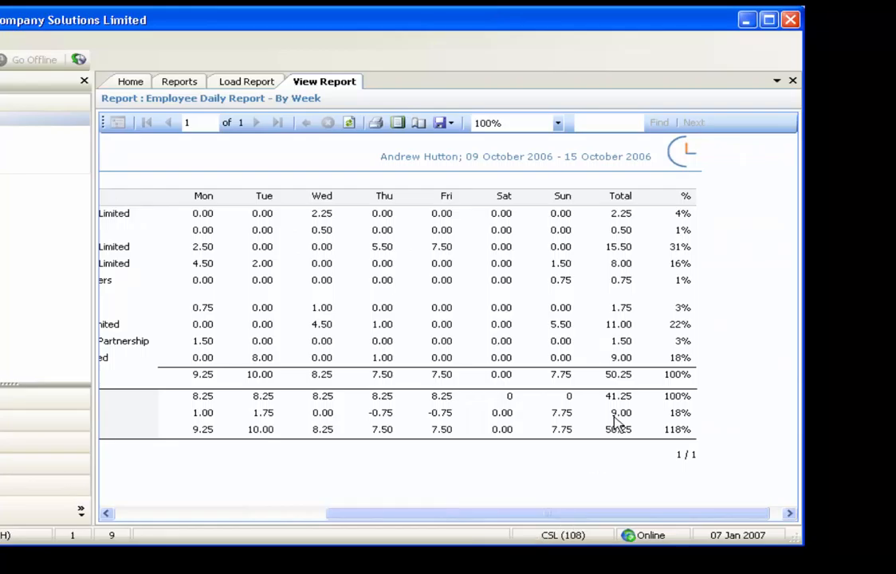
pyautogui.click(793, 81)
pyautogui.click(792, 81)
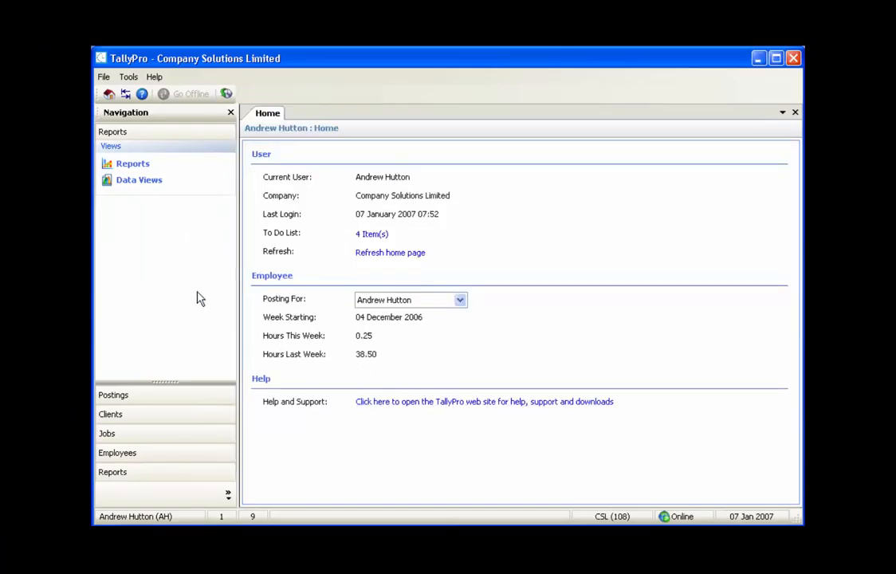
# Open the Client Contacts data view and group the contacts by Client
pyautogui.click(142, 181)
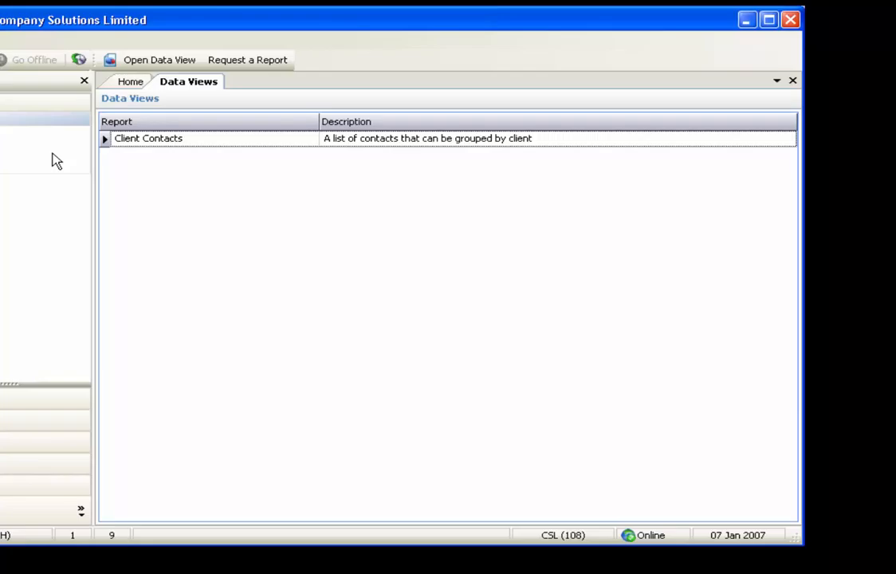
pyautogui.doubleClick(189, 141)
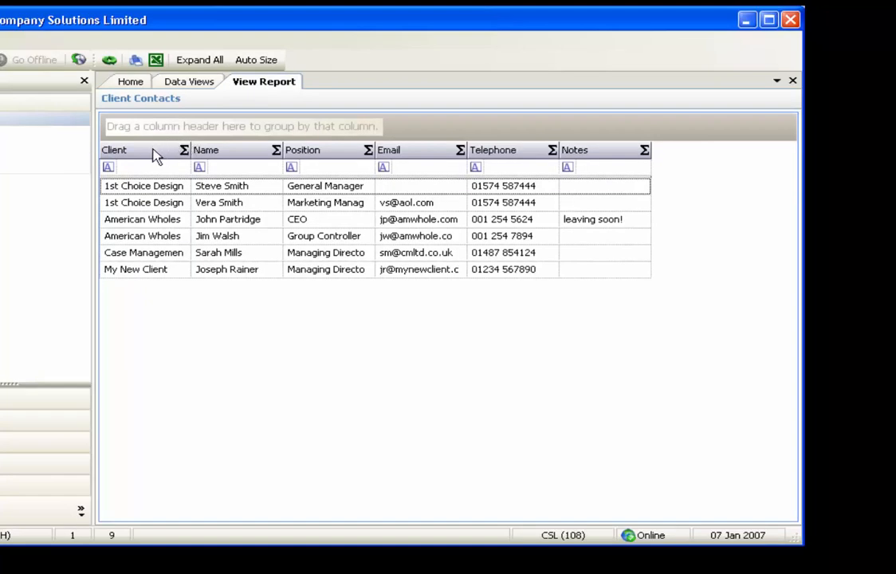
pyautogui.moveTo(156, 152); pyautogui.dragTo(158, 126)
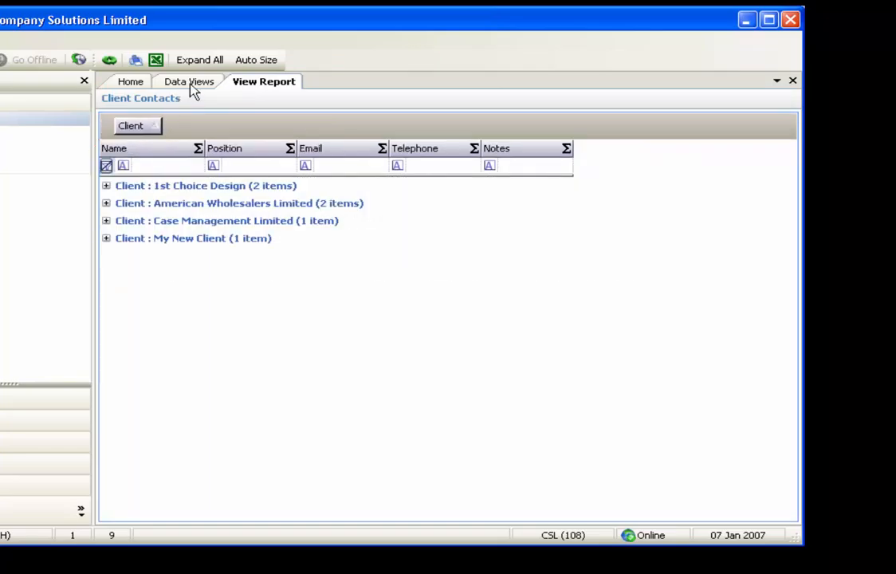
# Expand all client groups and auto-size the columns of the Client Contacts data view
pyautogui.click(204, 64)
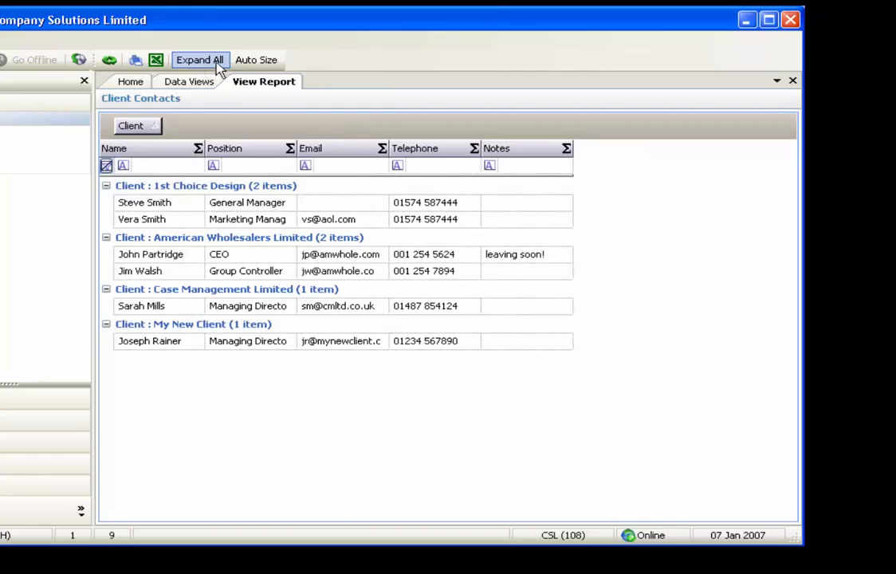
pyautogui.click(239, 70)
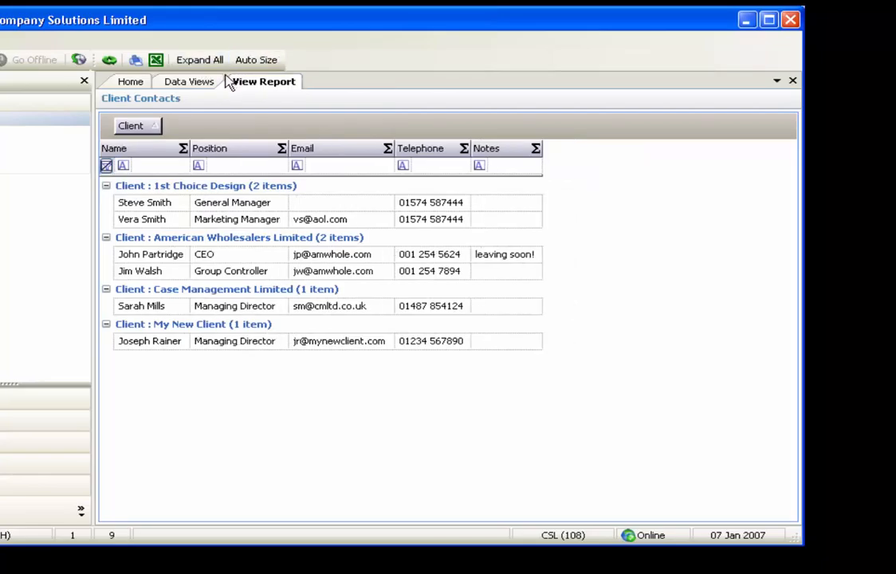
# Remove the Client grouping and sort the contacts by Name and by Position, closing the Client Contacts view at the end
pyautogui.moveTo(146, 125); pyautogui.dragTo(125, 153)
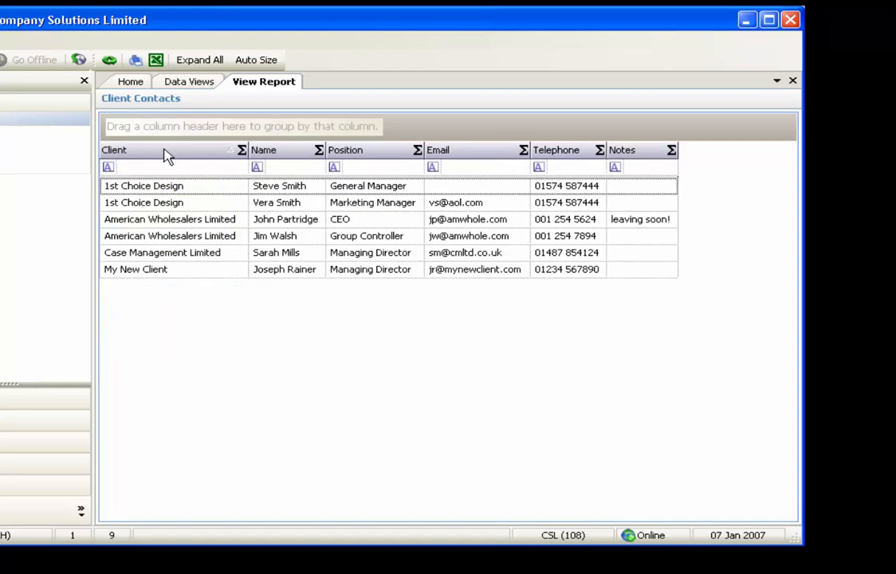
pyautogui.click(295, 156)
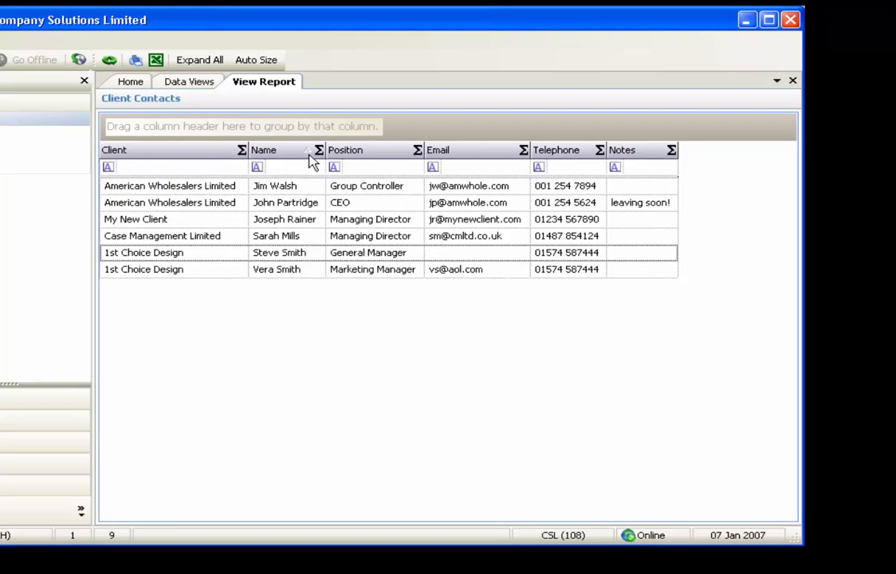
pyautogui.click(356, 158)
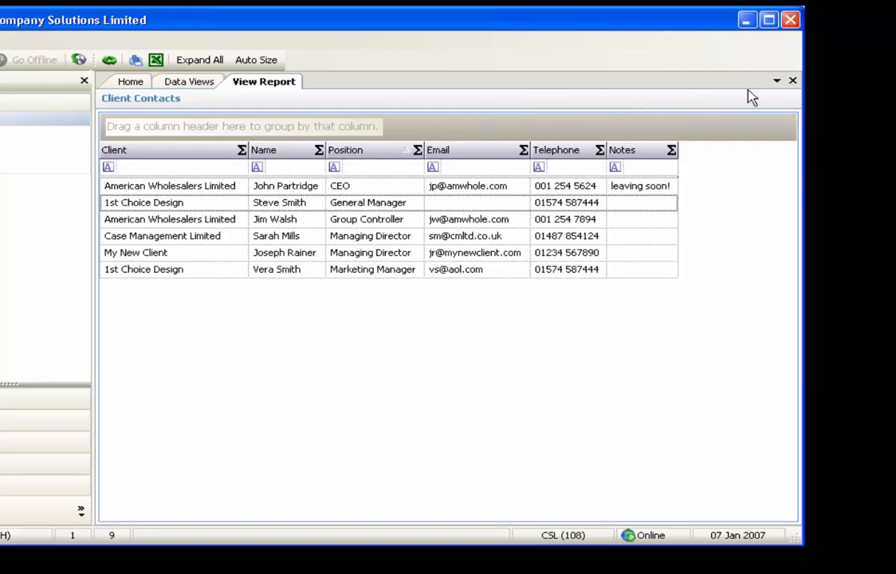
pyautogui.click(793, 83)
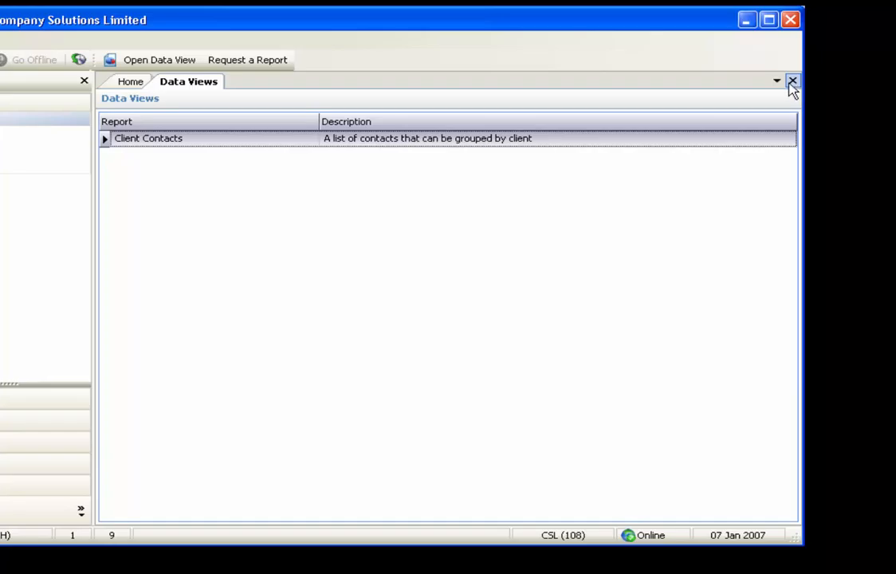